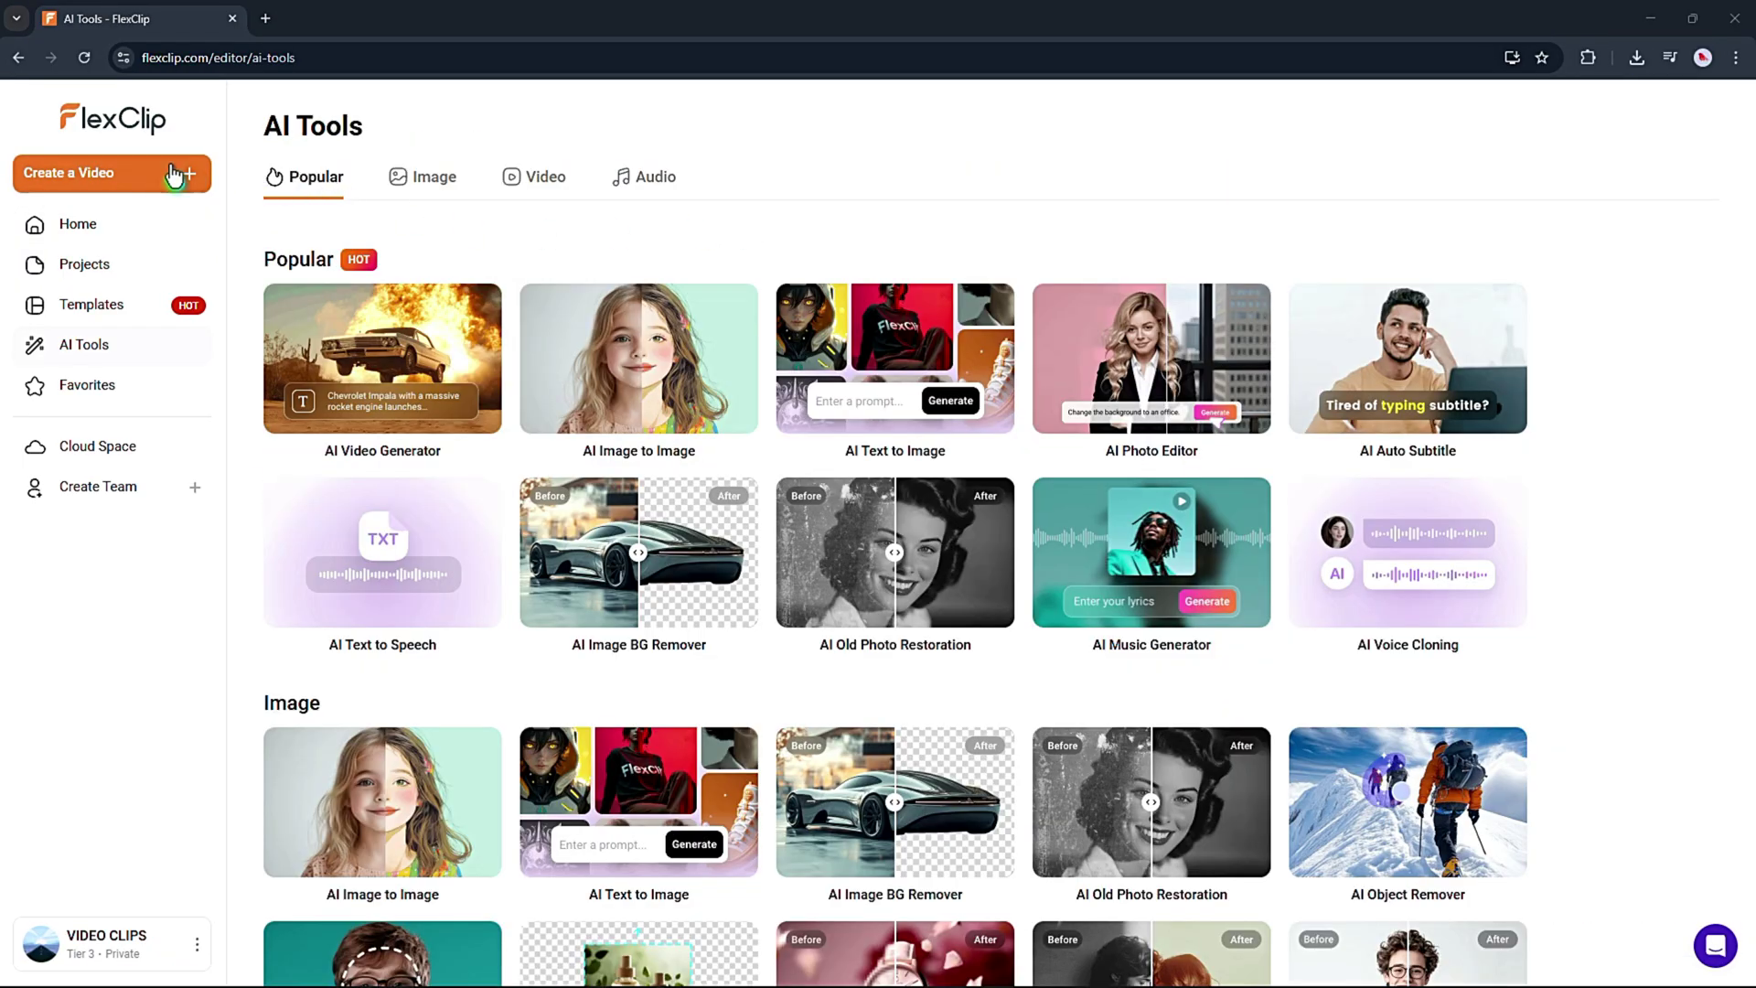
Step: Start a blank 16:9 landscape video project and dismiss the media import prompt
{"action": "left_click", "coordinate": [103, 183]}
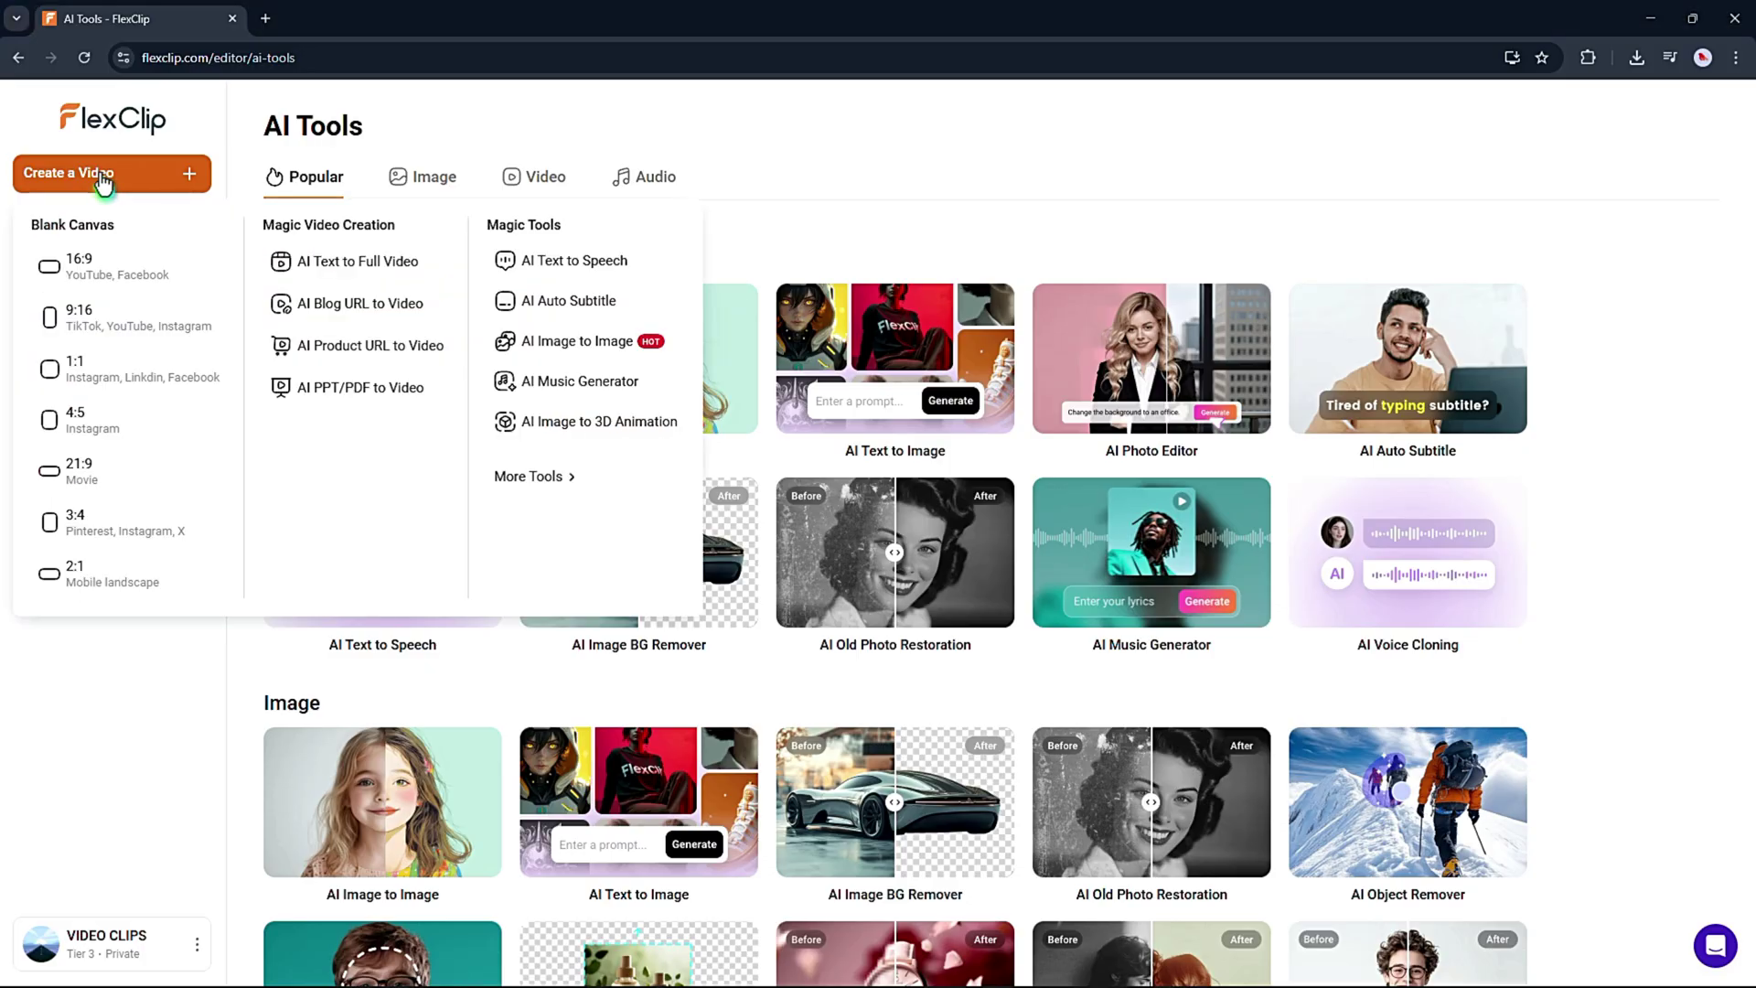
{"action": "left_click", "coordinate": [106, 277]}
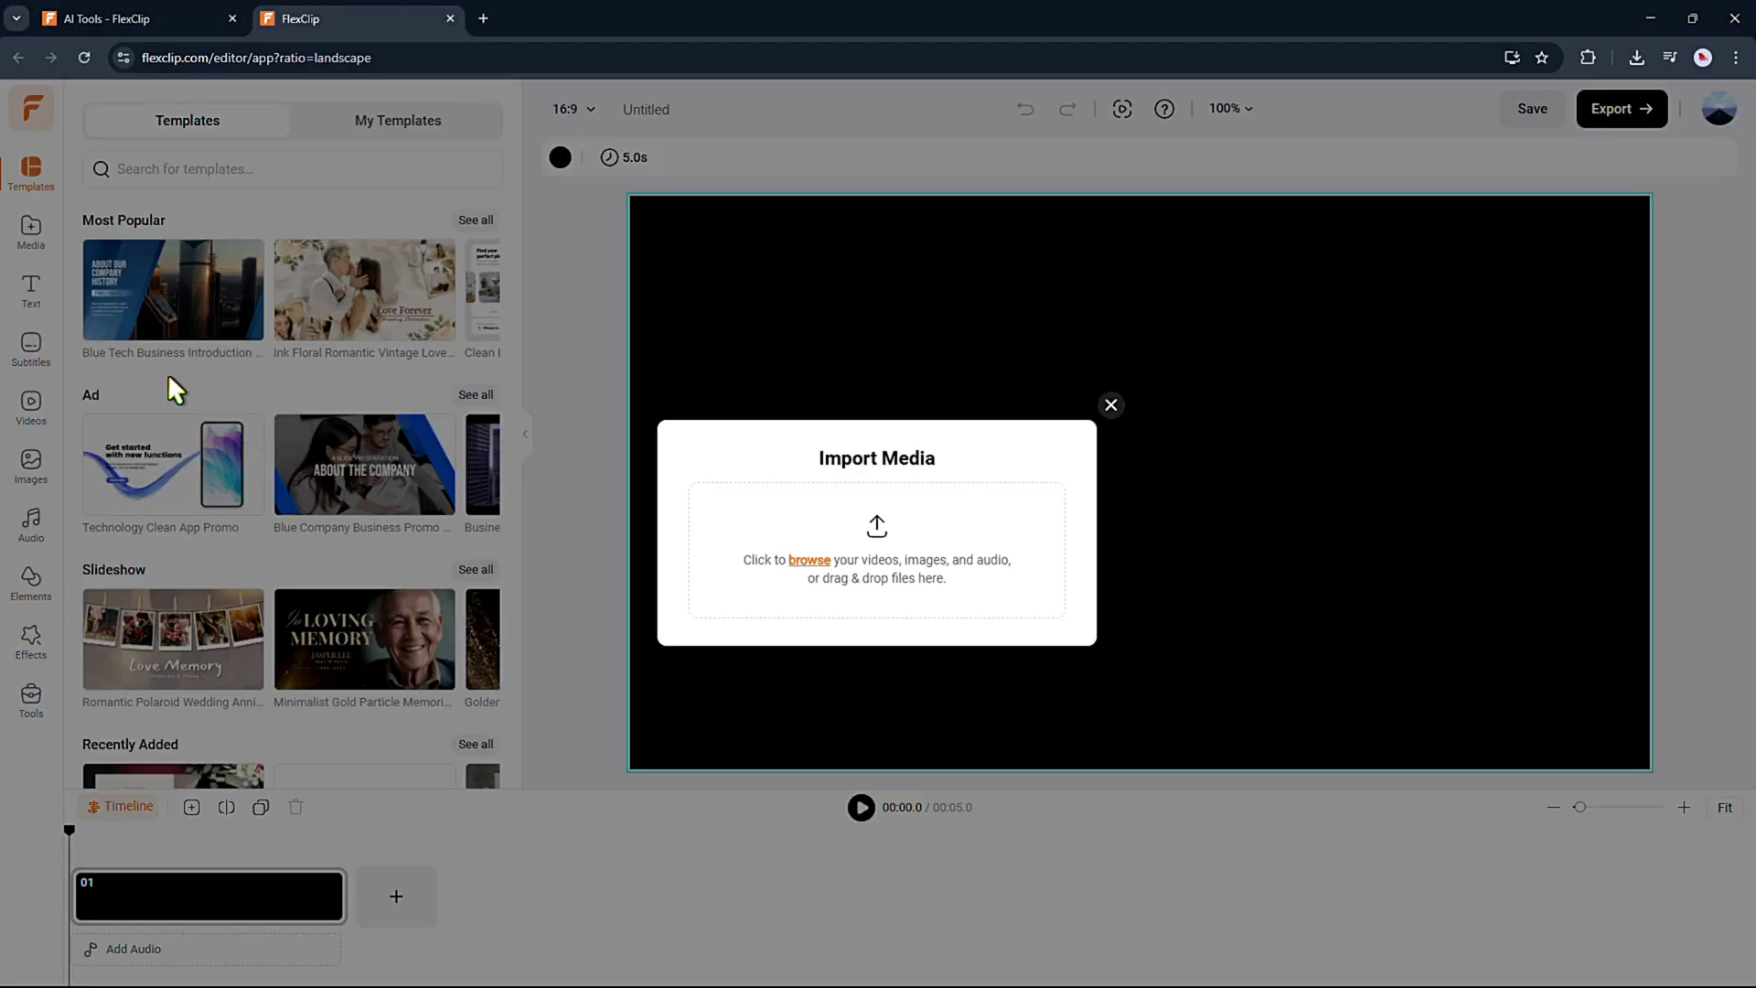
{"action": "left_click", "coordinate": [1112, 405]}
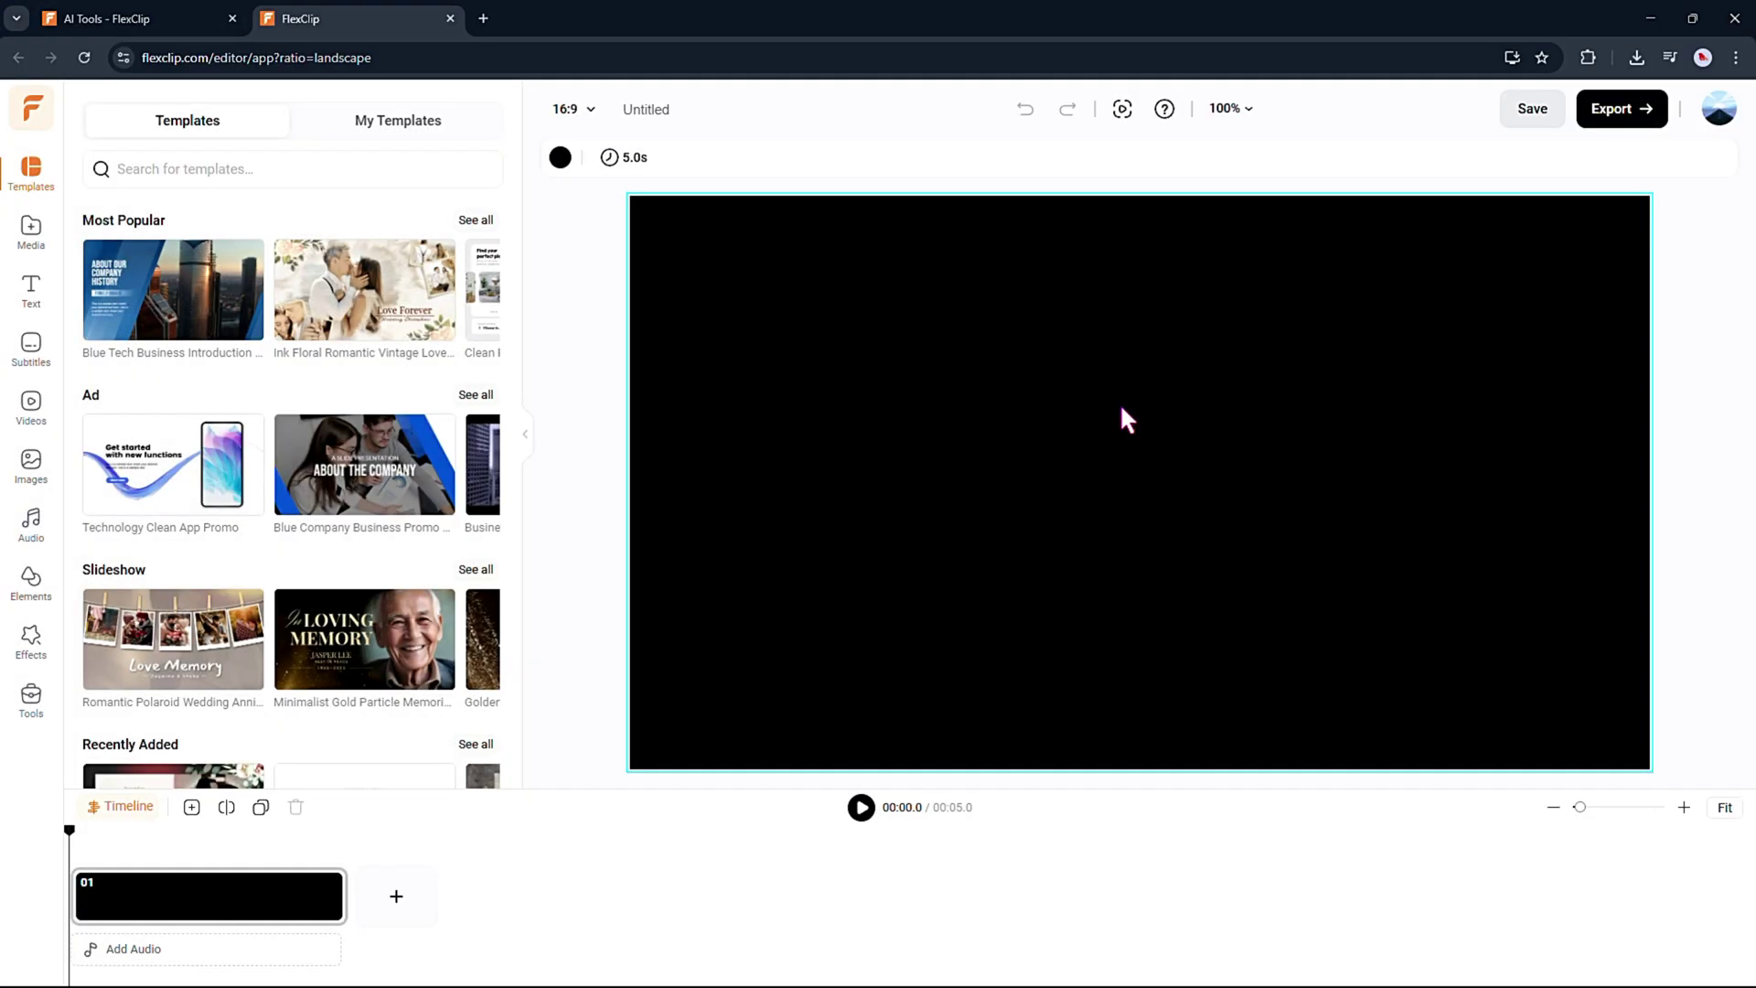
Step: Open the Tools panel to show the Video, Image and Audio AI tools
{"action": "left_click", "coordinate": [33, 700]}
{"action": "scroll", "coordinate": [196, 416], "scroll_direction": "down", "scroll_amount": 5}
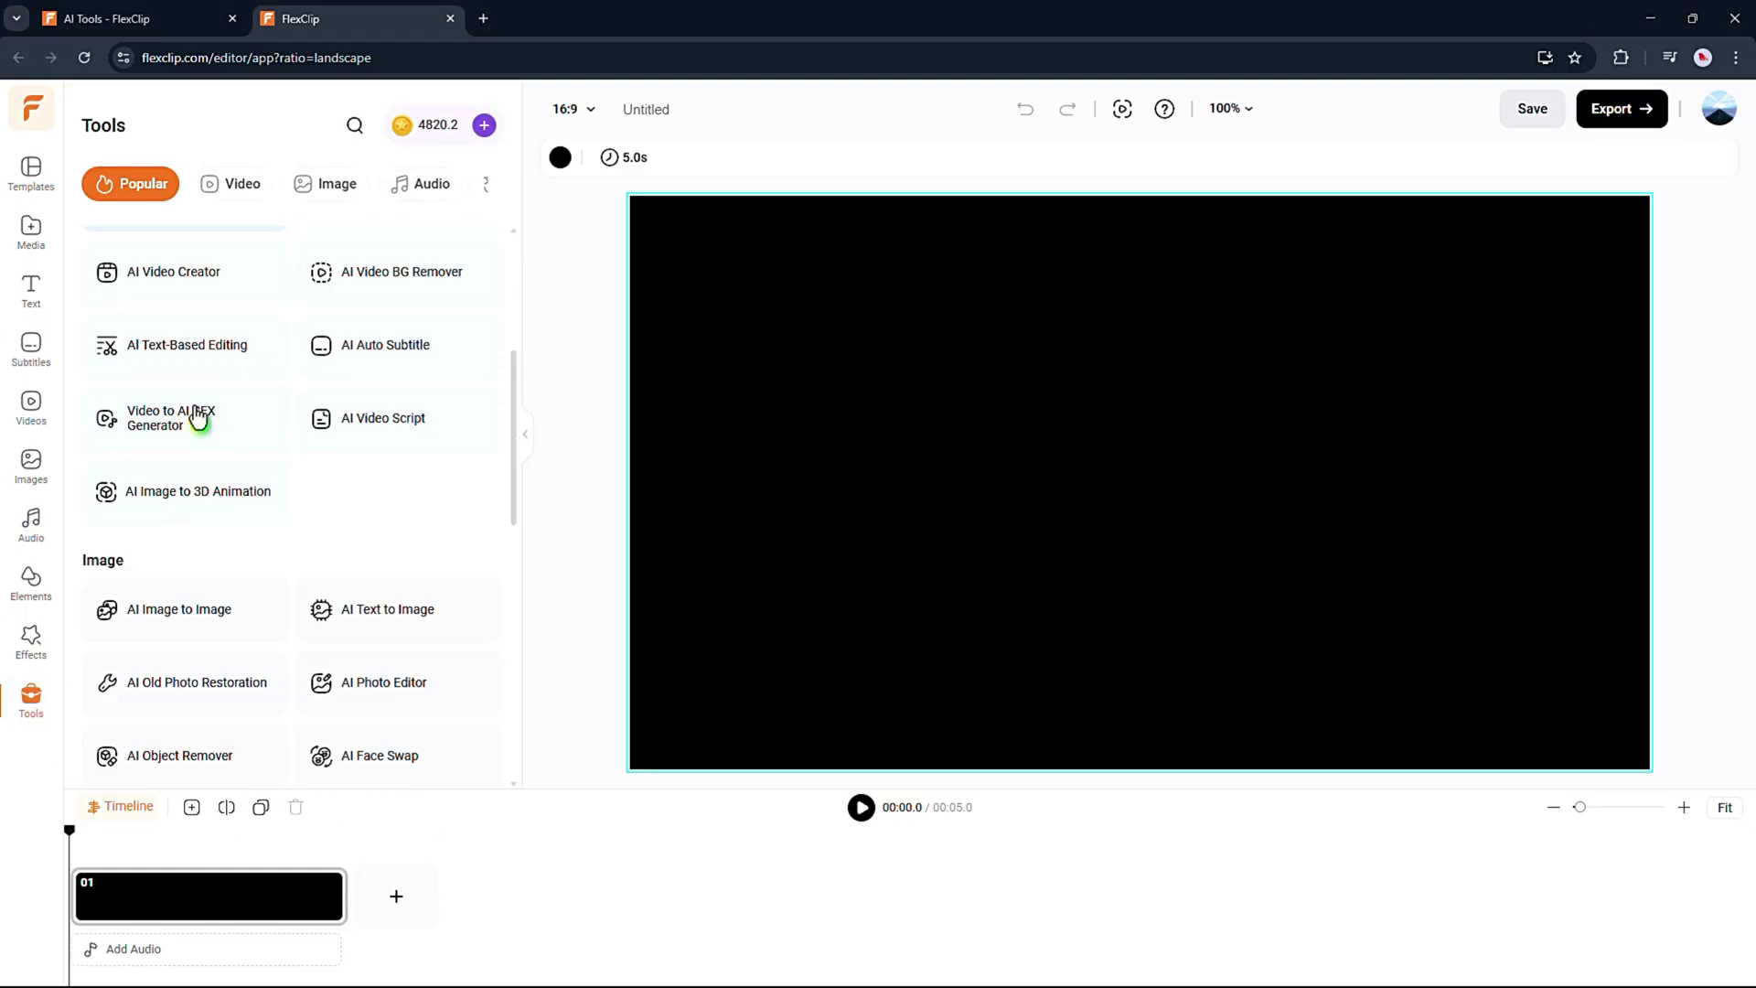
{"action": "scroll", "coordinate": [313, 549], "scroll_direction": "down", "scroll_amount": 7}
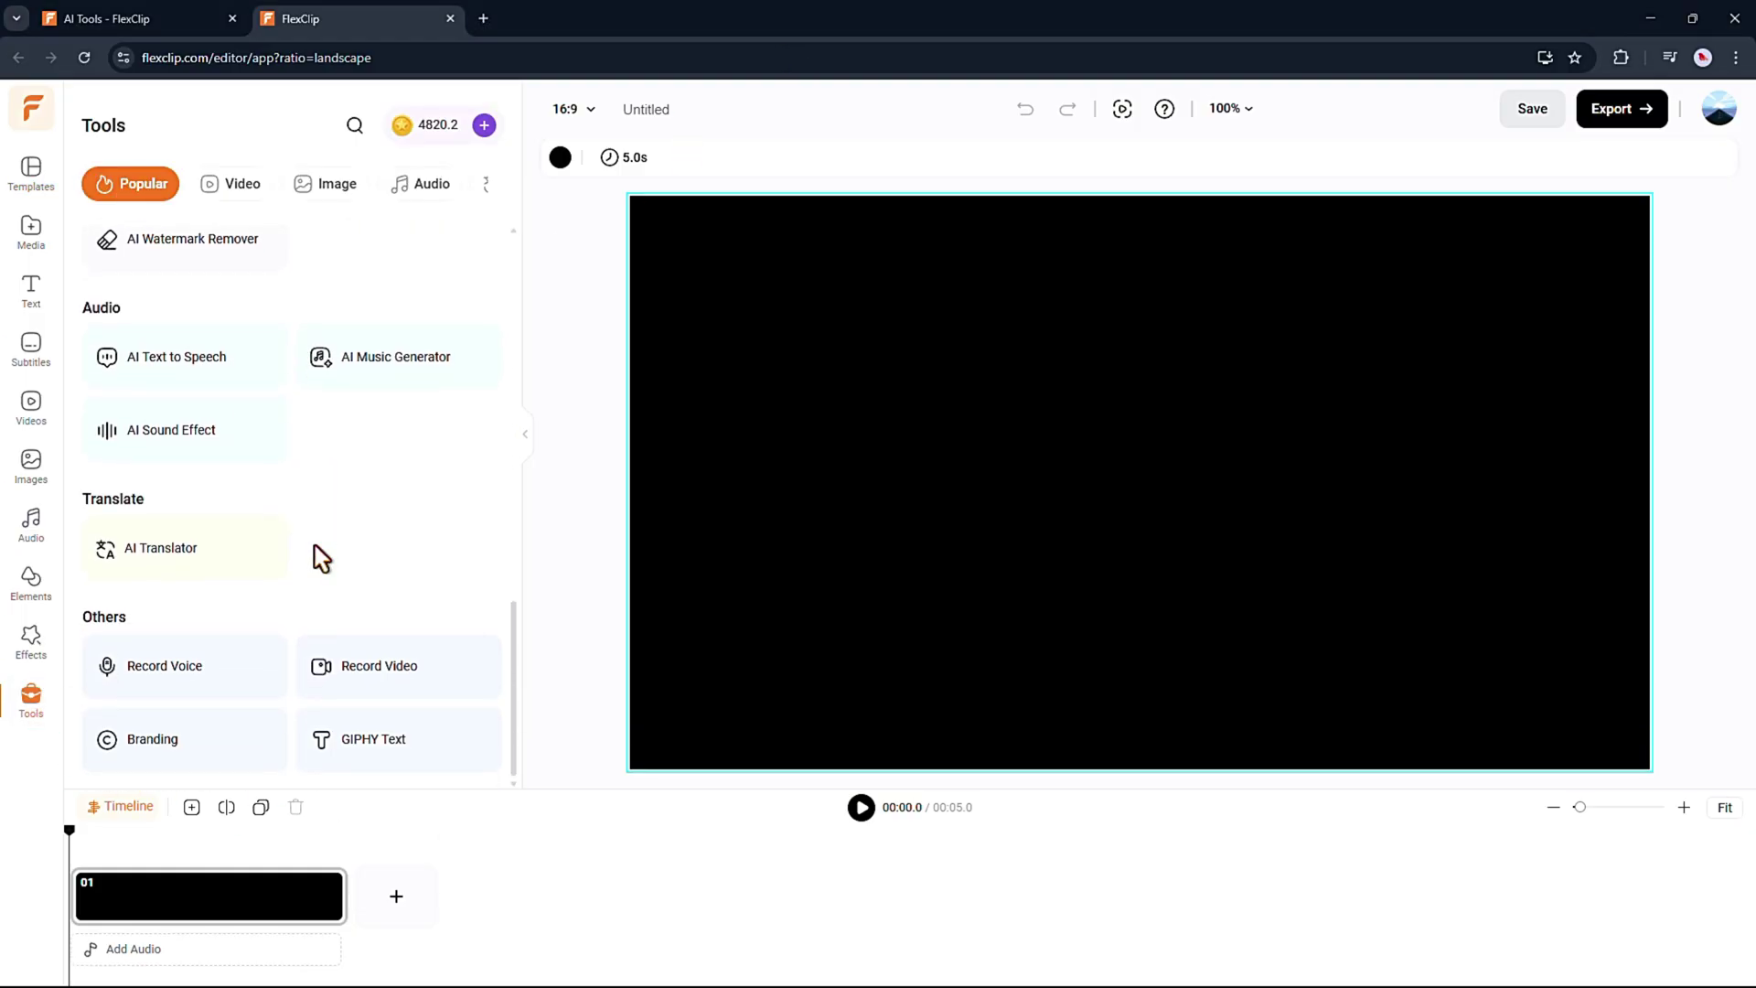
{"action": "scroll", "coordinate": [306, 549], "scroll_direction": "up", "scroll_amount": 7}
{"action": "scroll", "coordinate": [299, 548], "scroll_direction": "up", "scroll_amount": 6}
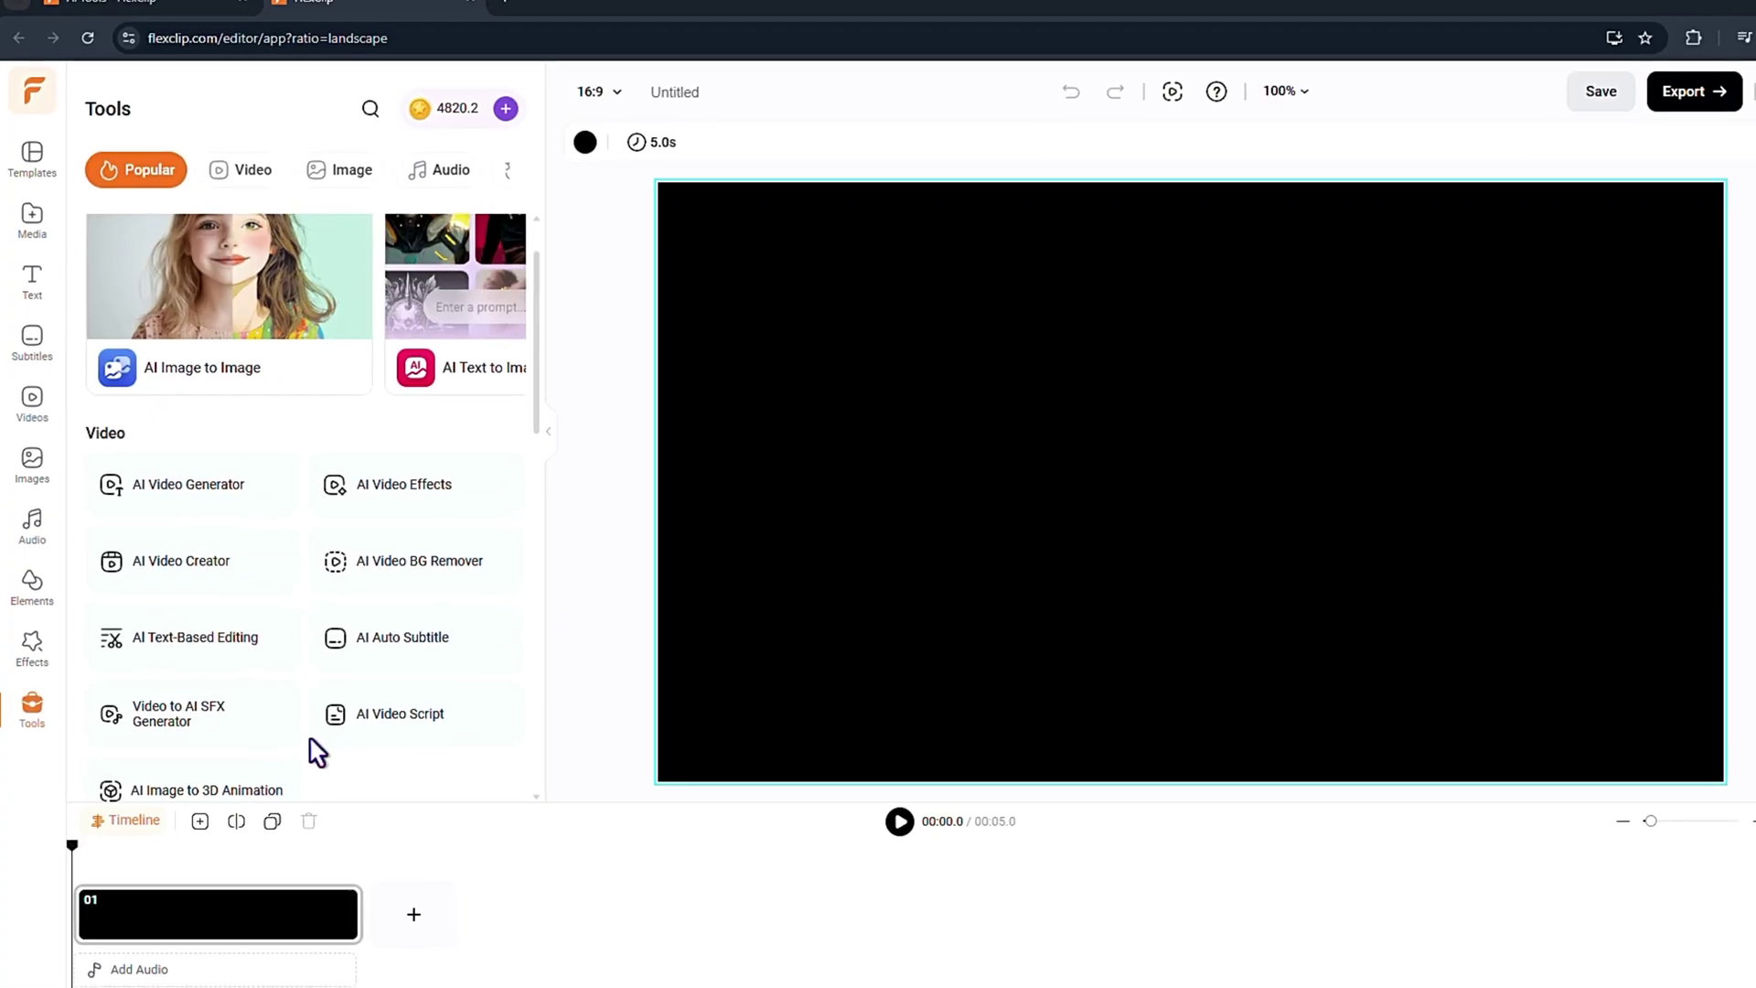
Step: Paste the curious-bunny glowing-flower prompt into AI Text to Full Video and generate the script
{"action": "left_click", "coordinate": [208, 568]}
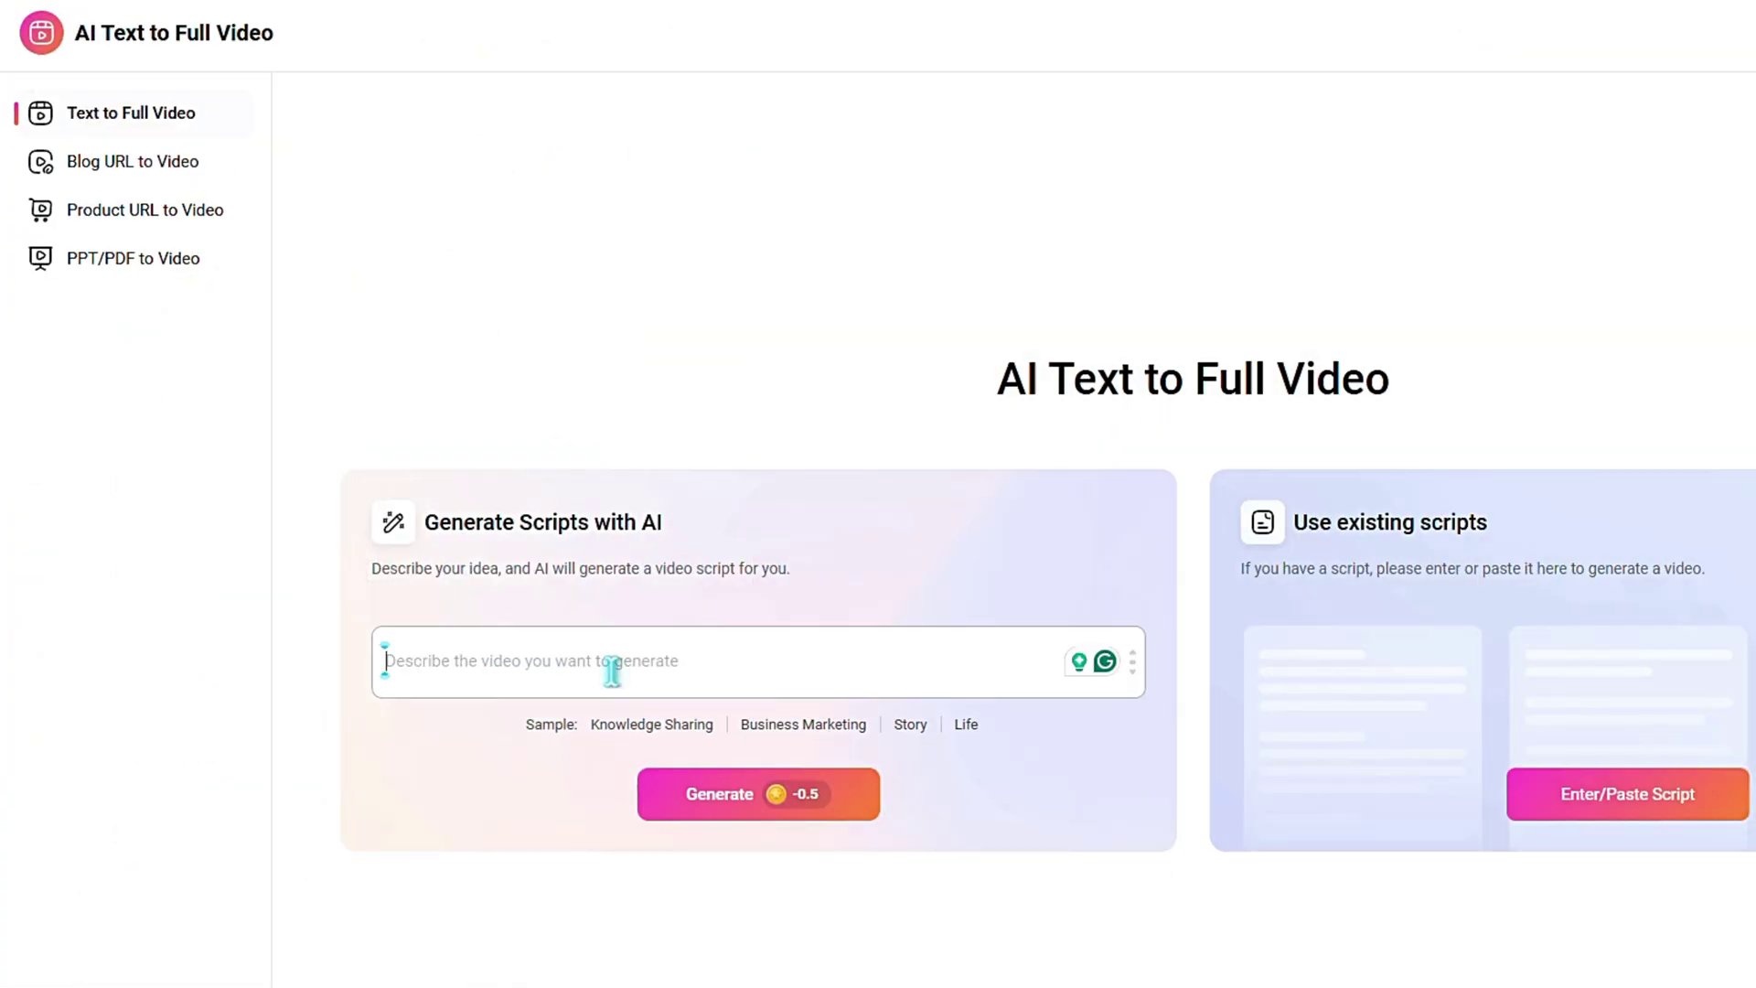
{"action": "right_click", "coordinate": [612, 670]}
{"action": "left_click", "coordinate": [655, 414]}
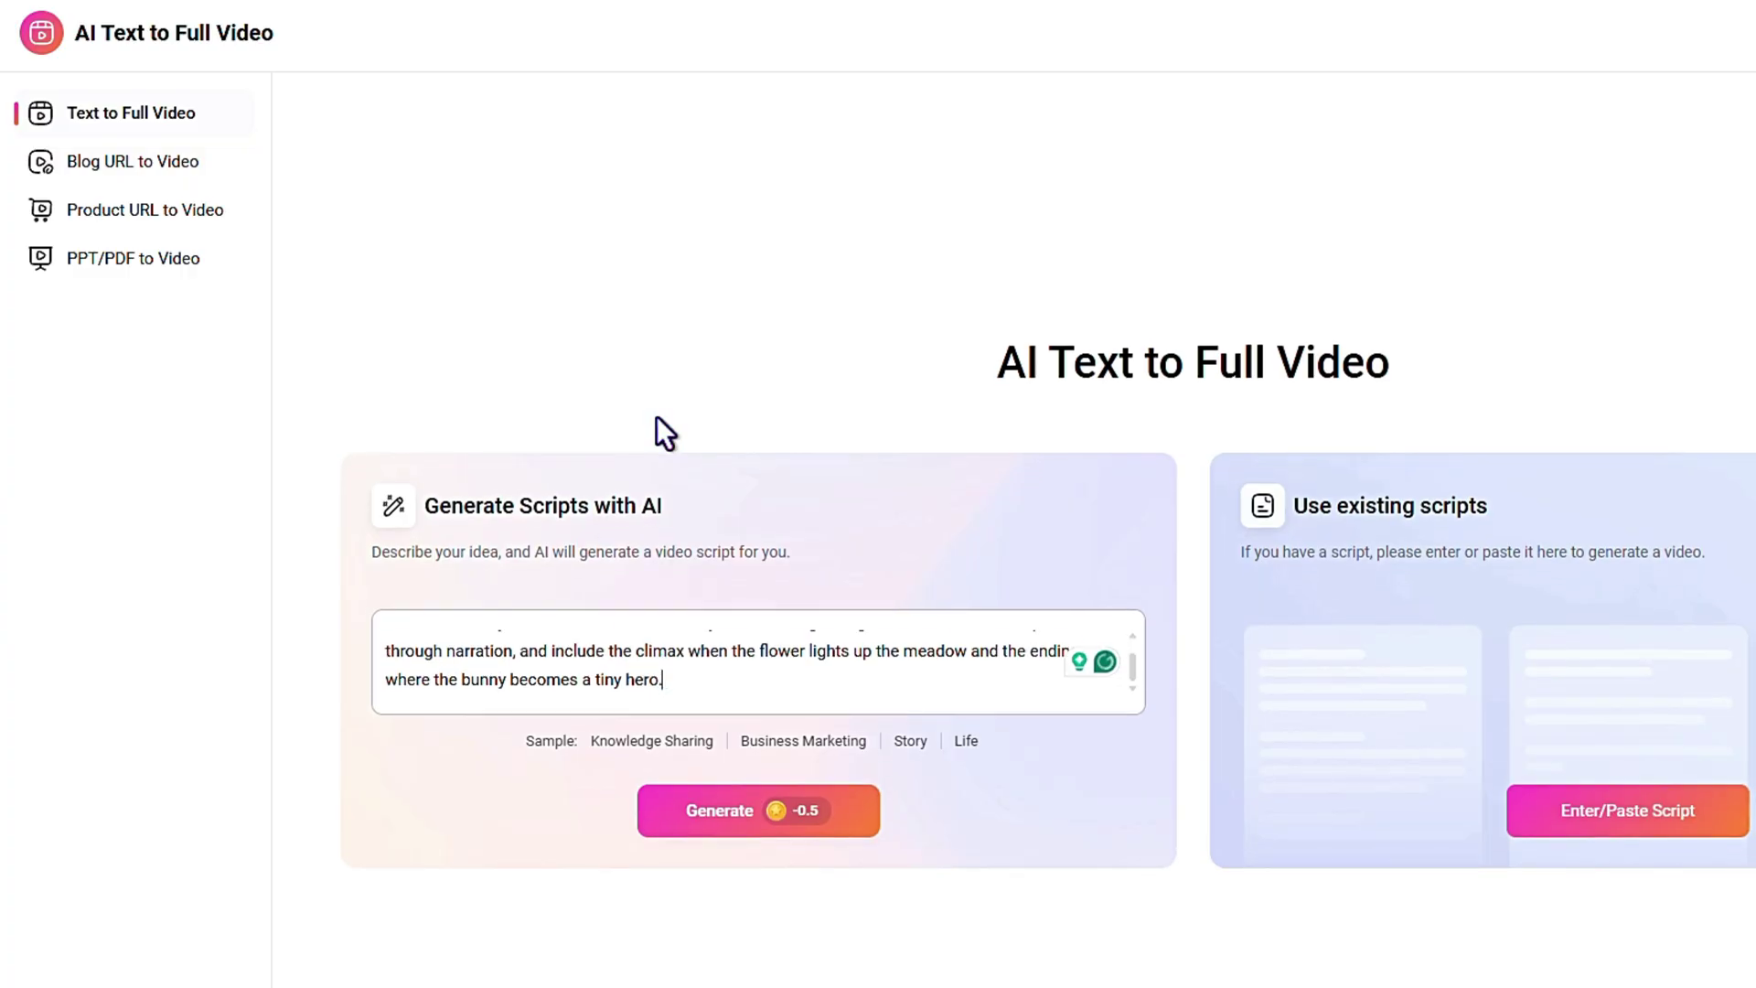
{"action": "scroll", "coordinate": [663, 682], "scroll_direction": "up", "scroll_amount": 1}
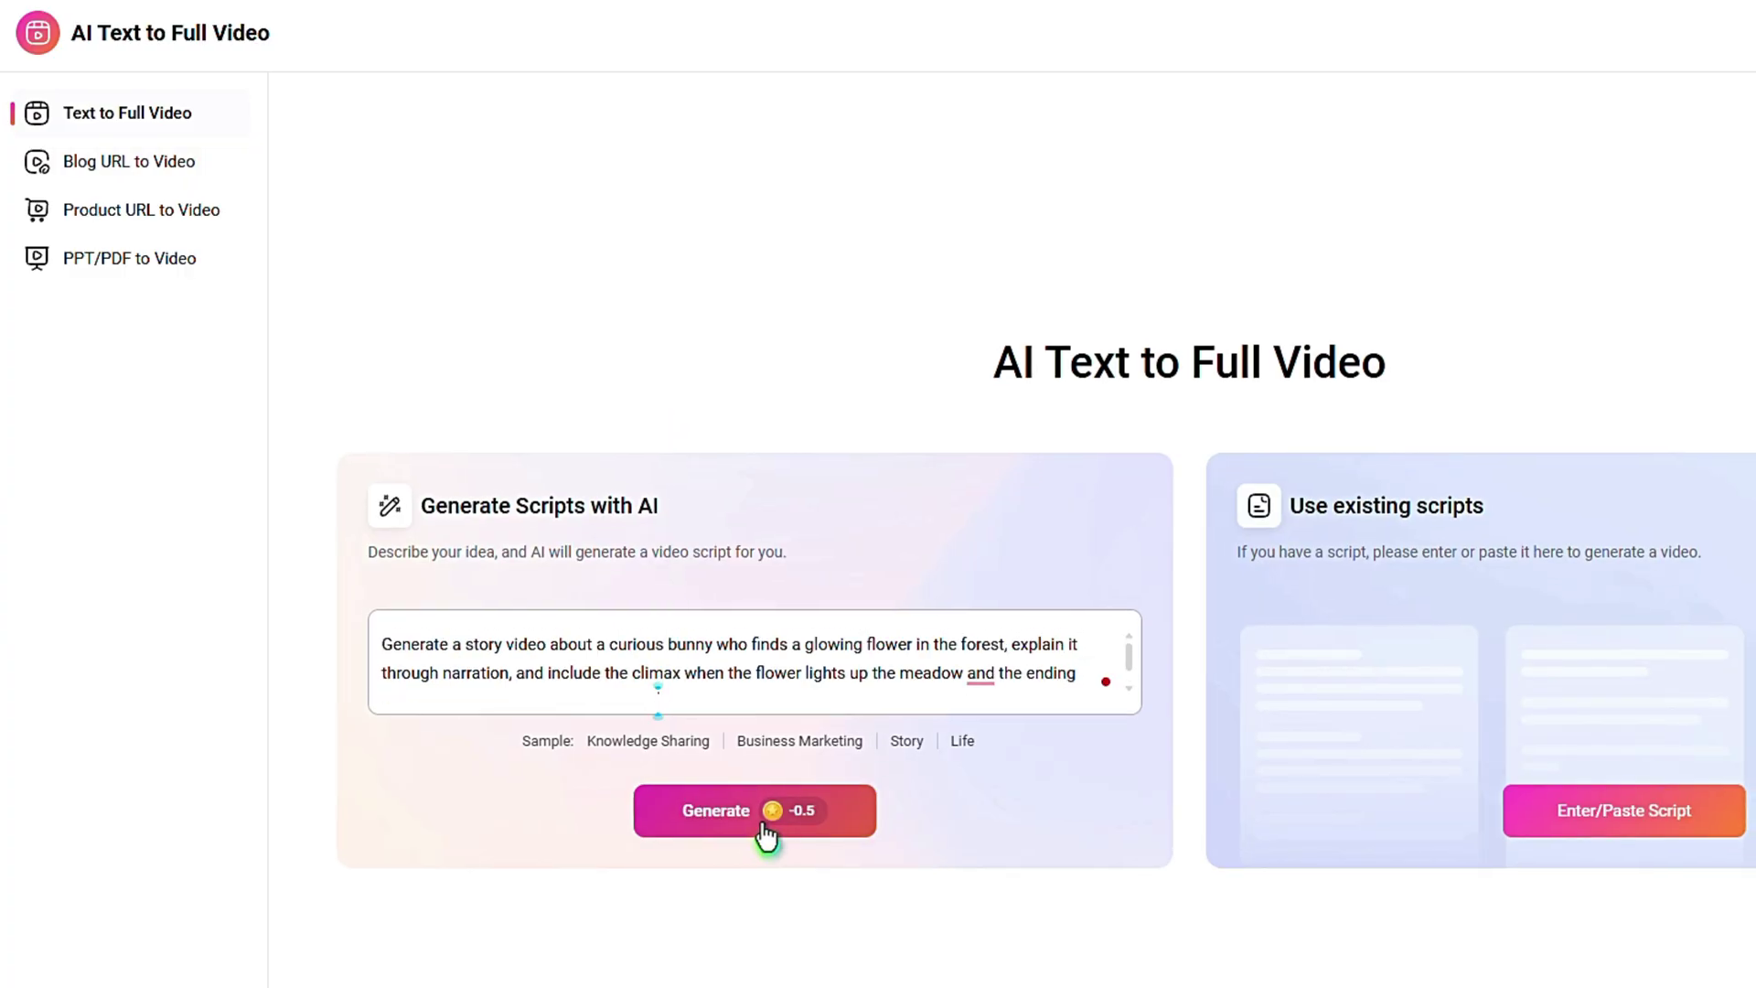
{"action": "left_click", "coordinate": [427, 817]}
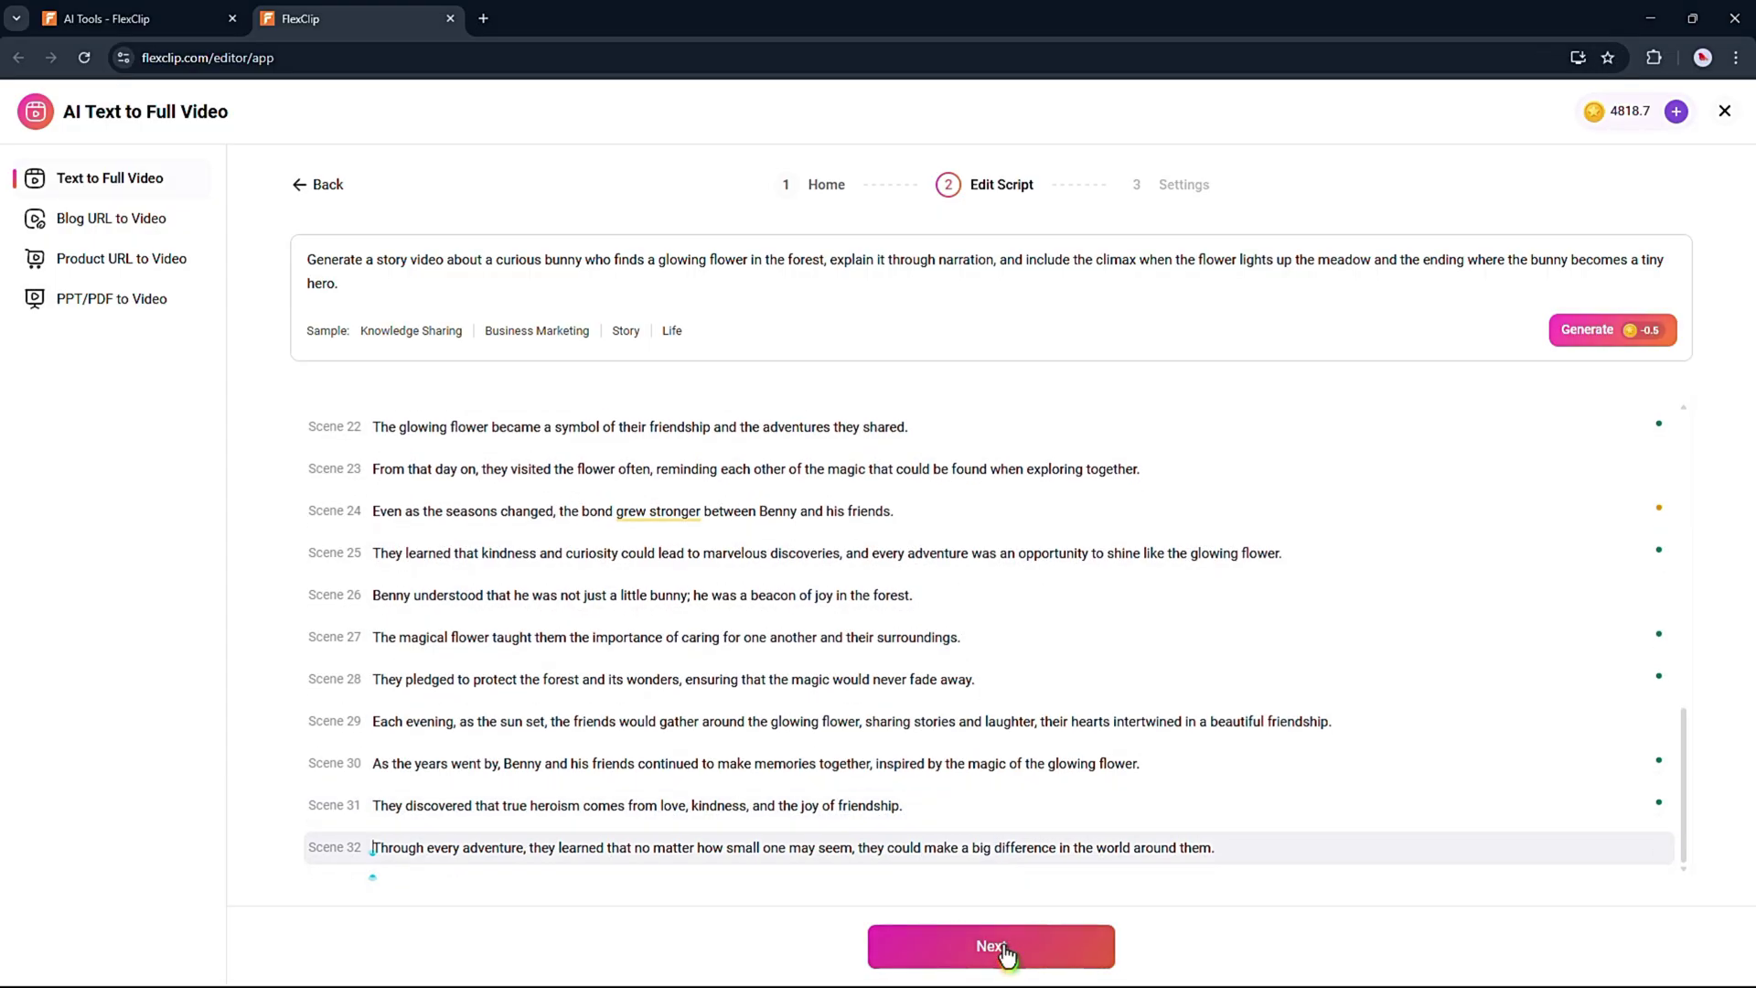
Step: Choose the 3D media style with a 16:9 aspect ratio
{"action": "left_click", "coordinate": [998, 946]}
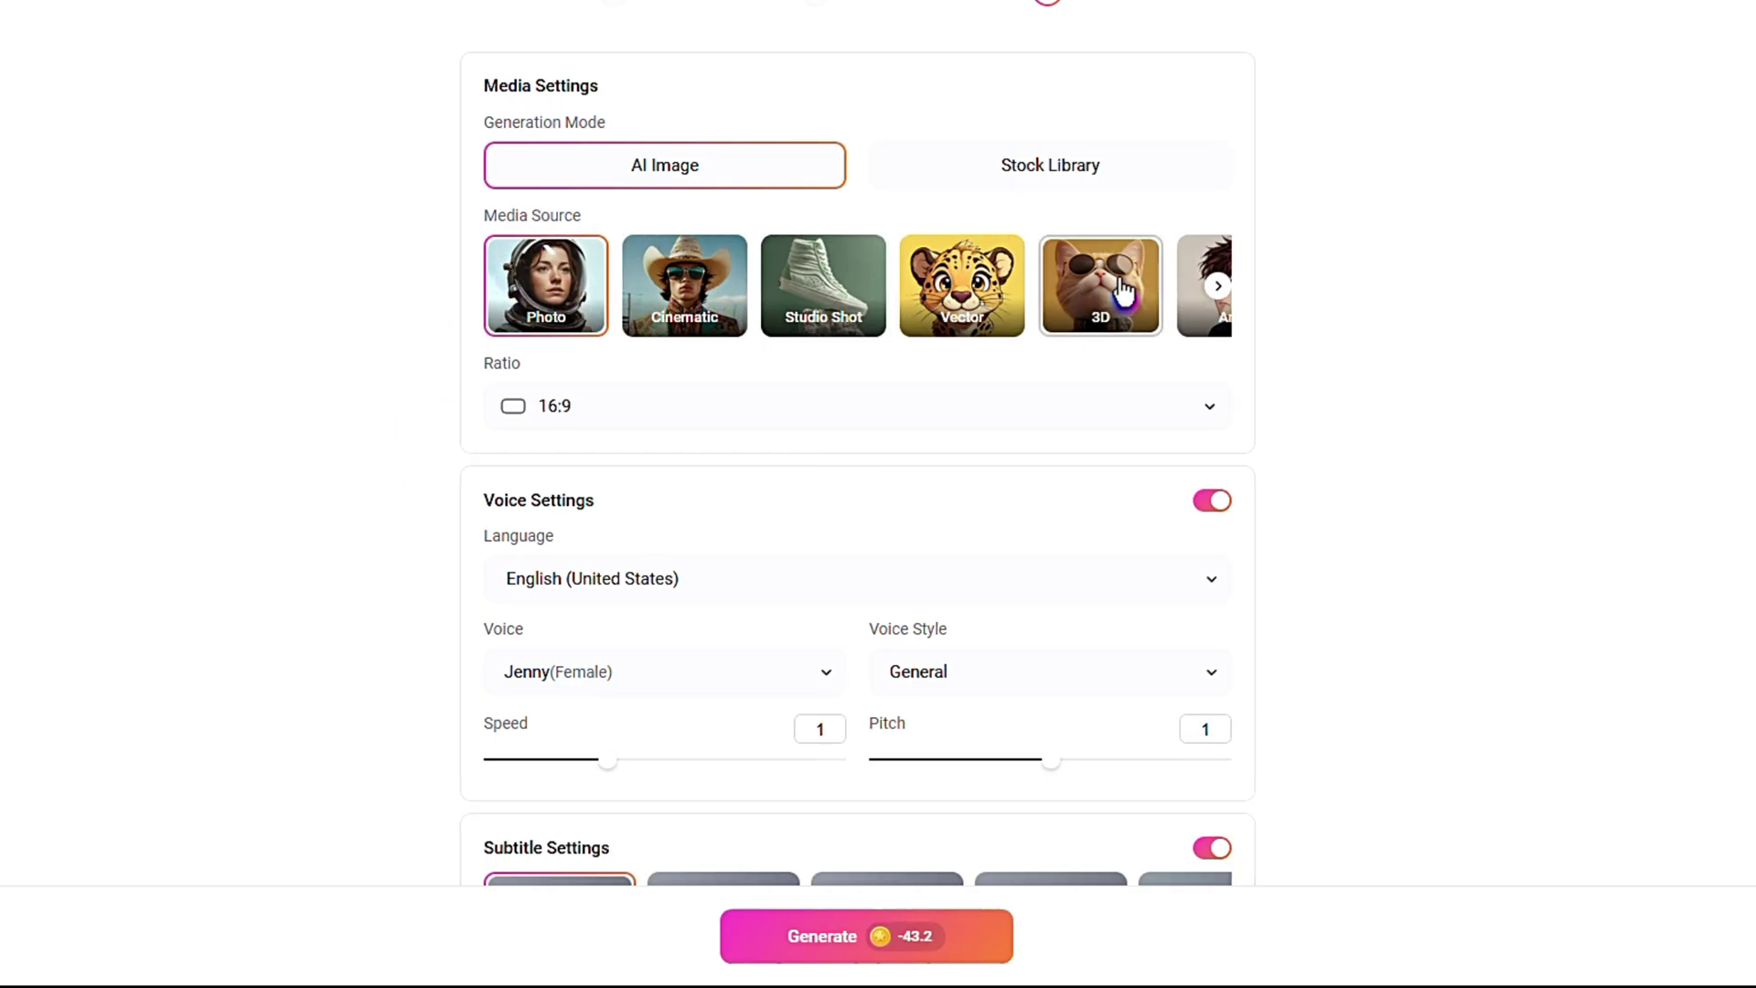
{"action": "left_click", "coordinate": [1096, 295]}
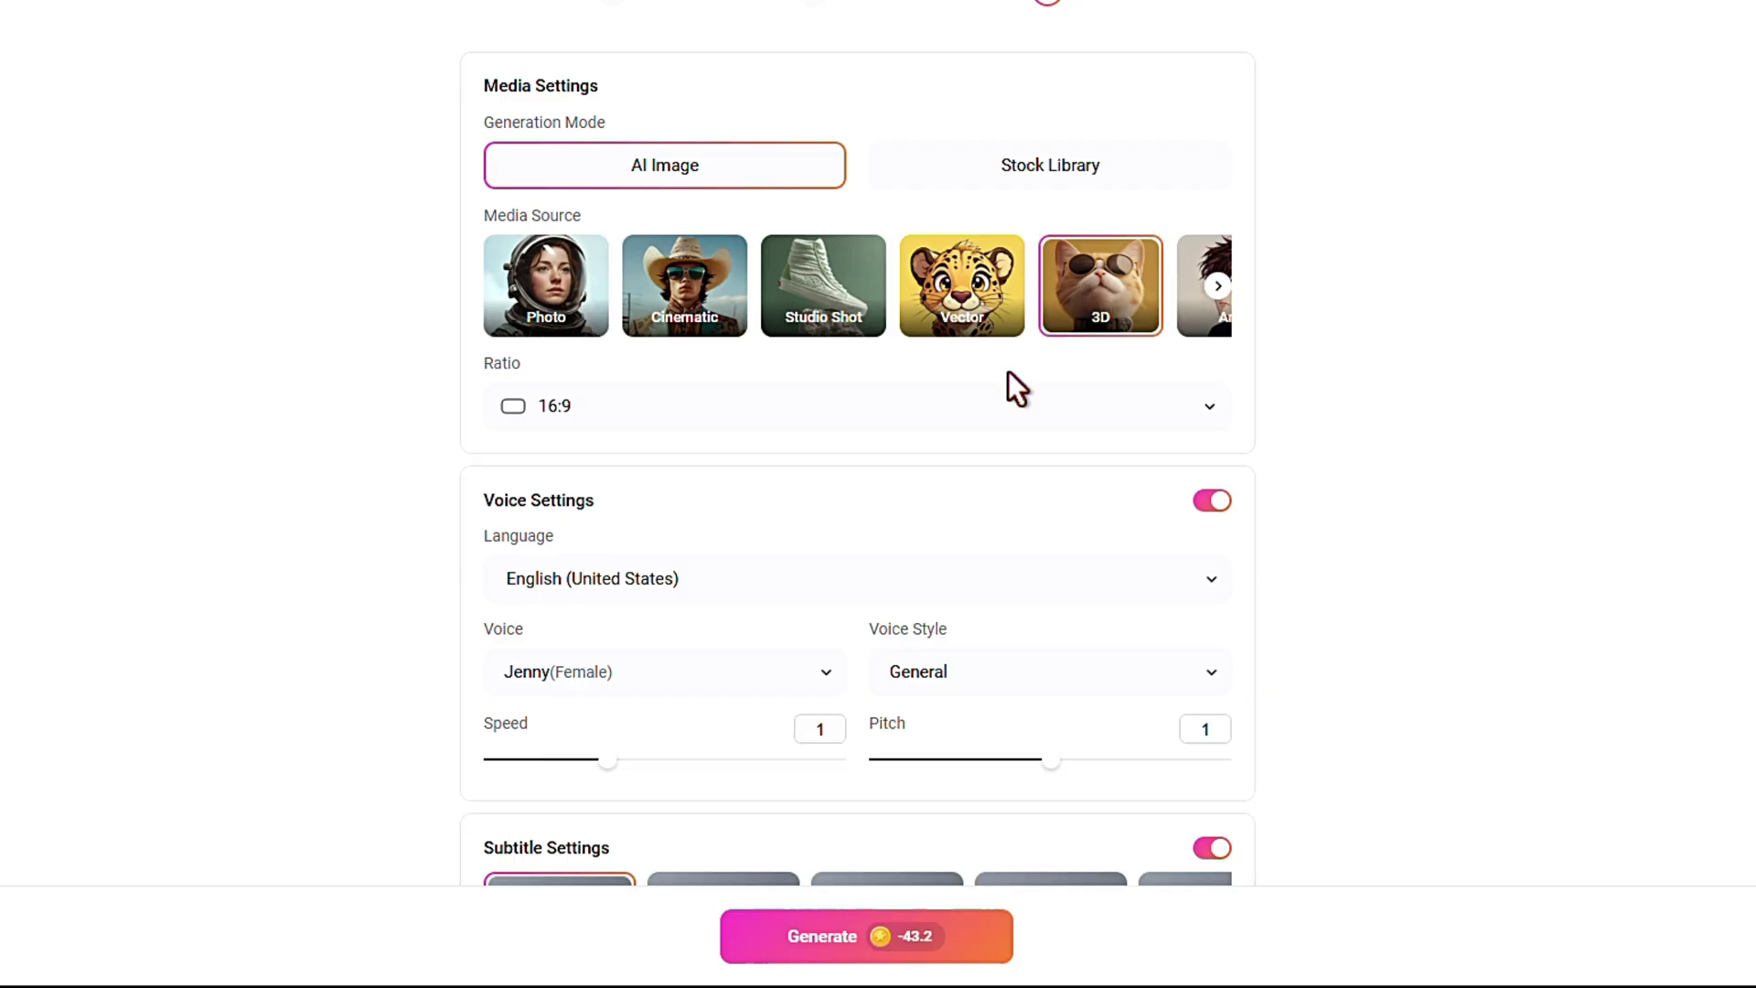
{"action": "left_click", "coordinate": [1011, 407]}
{"action": "left_click", "coordinate": [975, 466]}
Step: Set narration to English (United States) with the Brian Multilingual male voice
{"action": "scroll", "coordinate": [975, 454], "scroll_direction": "down", "scroll_amount": 1}
{"action": "left_click", "coordinate": [975, 453]}
{"action": "left_click", "coordinate": [954, 809]}
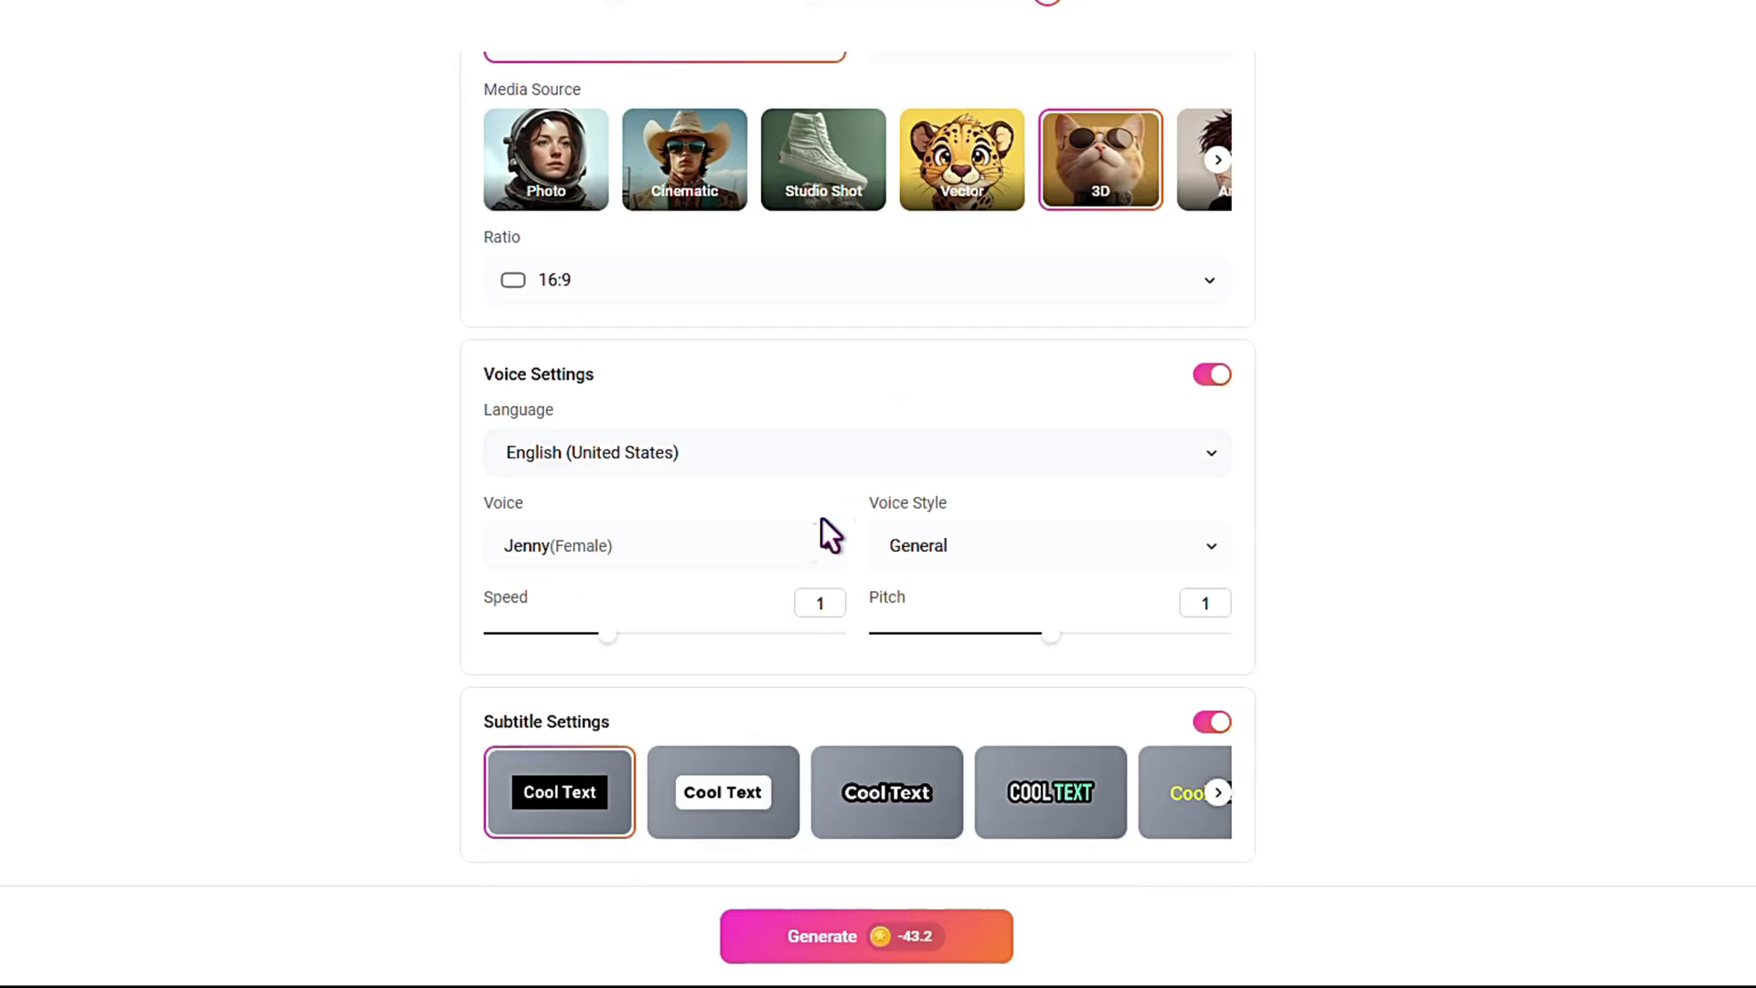
{"action": "left_click", "coordinate": [813, 555]}
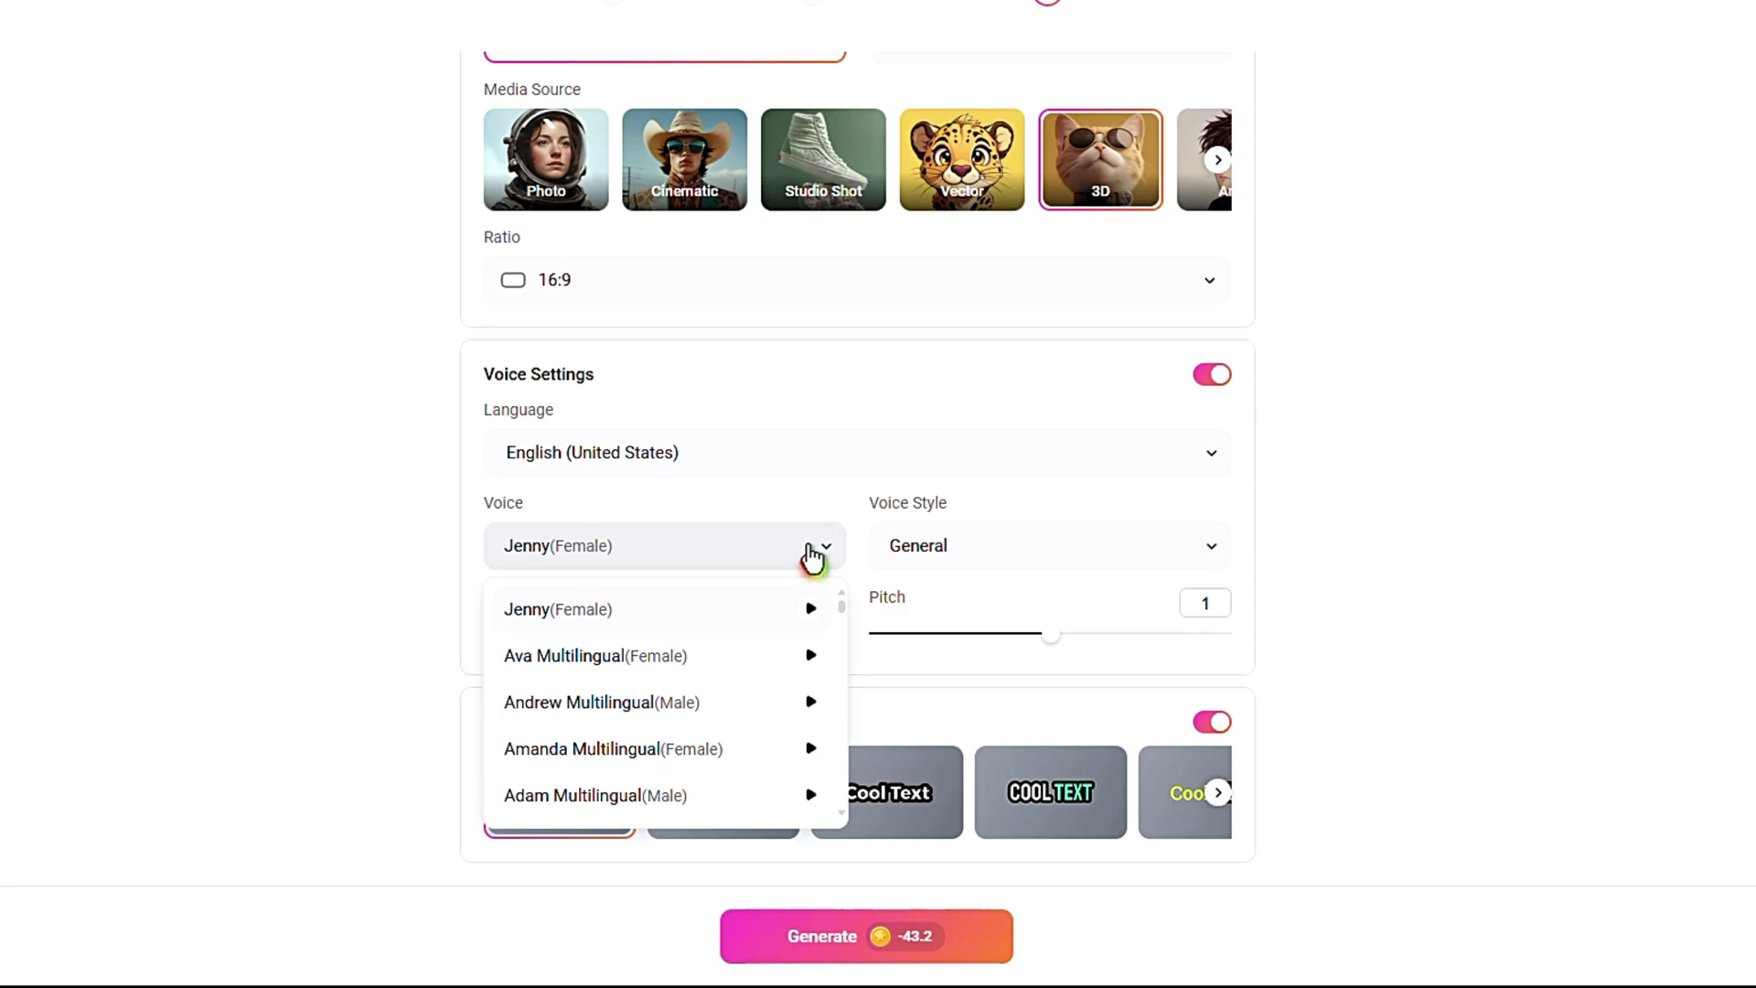
{"action": "scroll", "coordinate": [618, 640], "scroll_direction": "down", "scroll_amount": 2}
{"action": "left_click", "coordinate": [618, 640]}
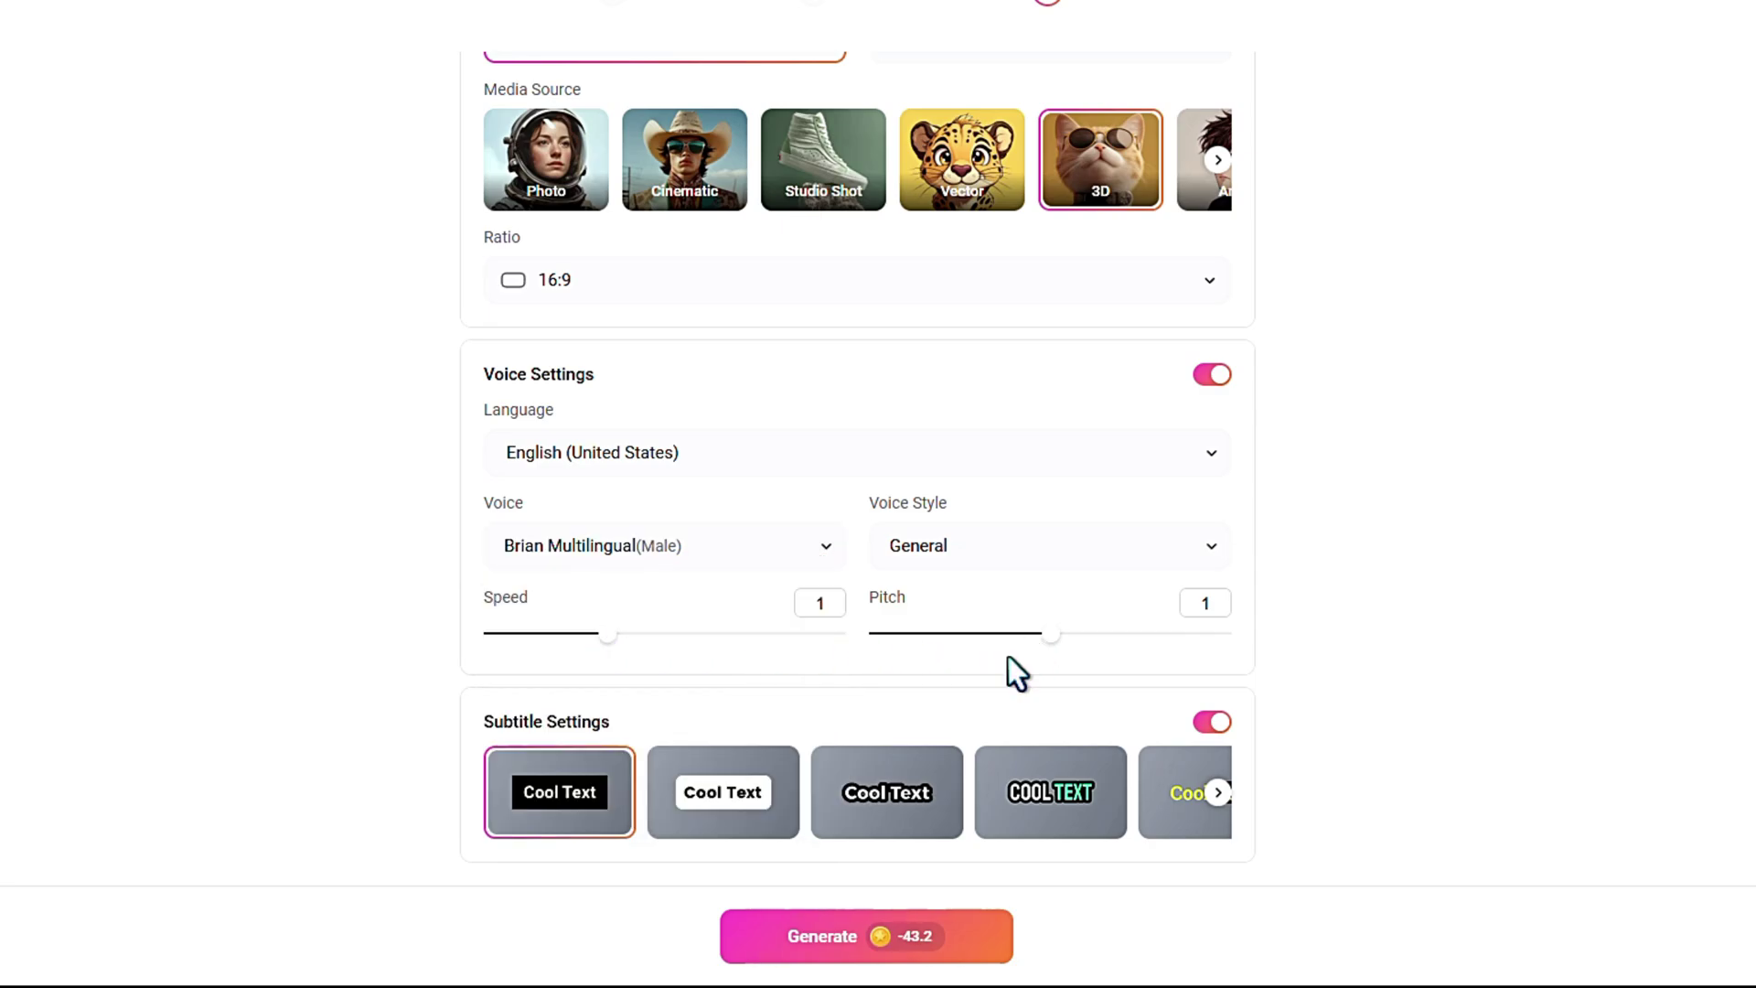
Step: Keep subtitles on and pick the white-and-green subtitle style
{"action": "left_click", "coordinate": [1212, 723]}
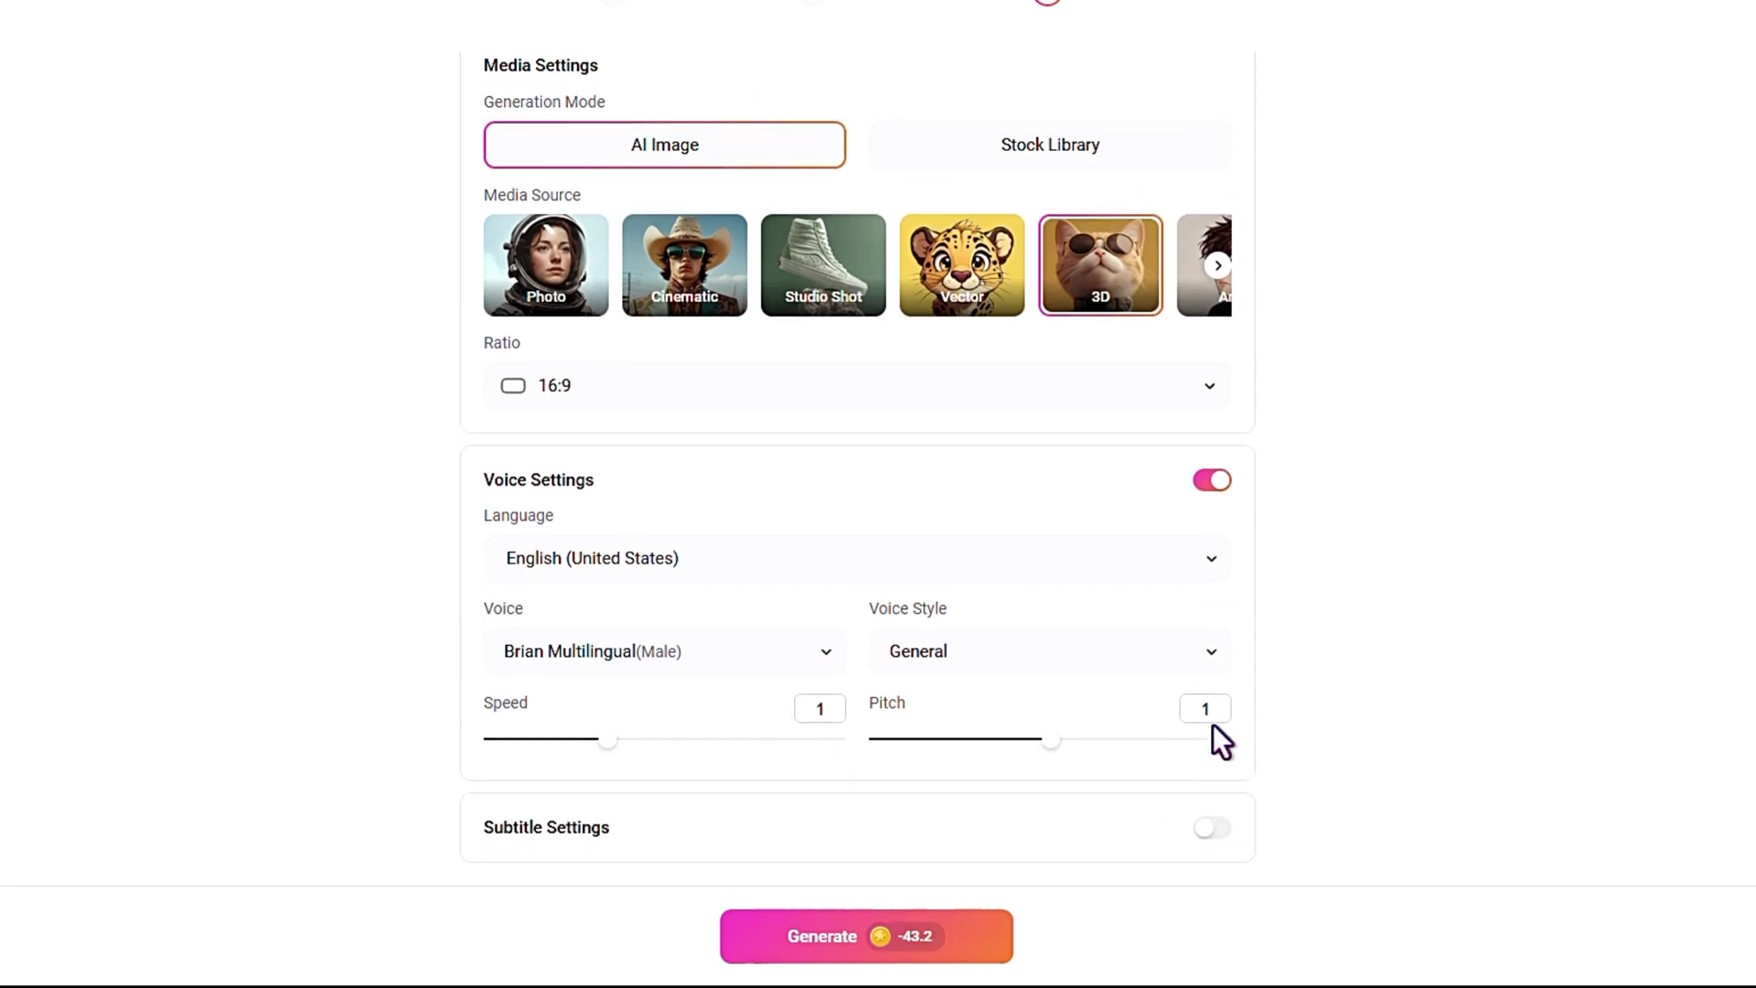
{"action": "left_click", "coordinate": [1212, 827]}
{"action": "left_click", "coordinate": [1216, 827]}
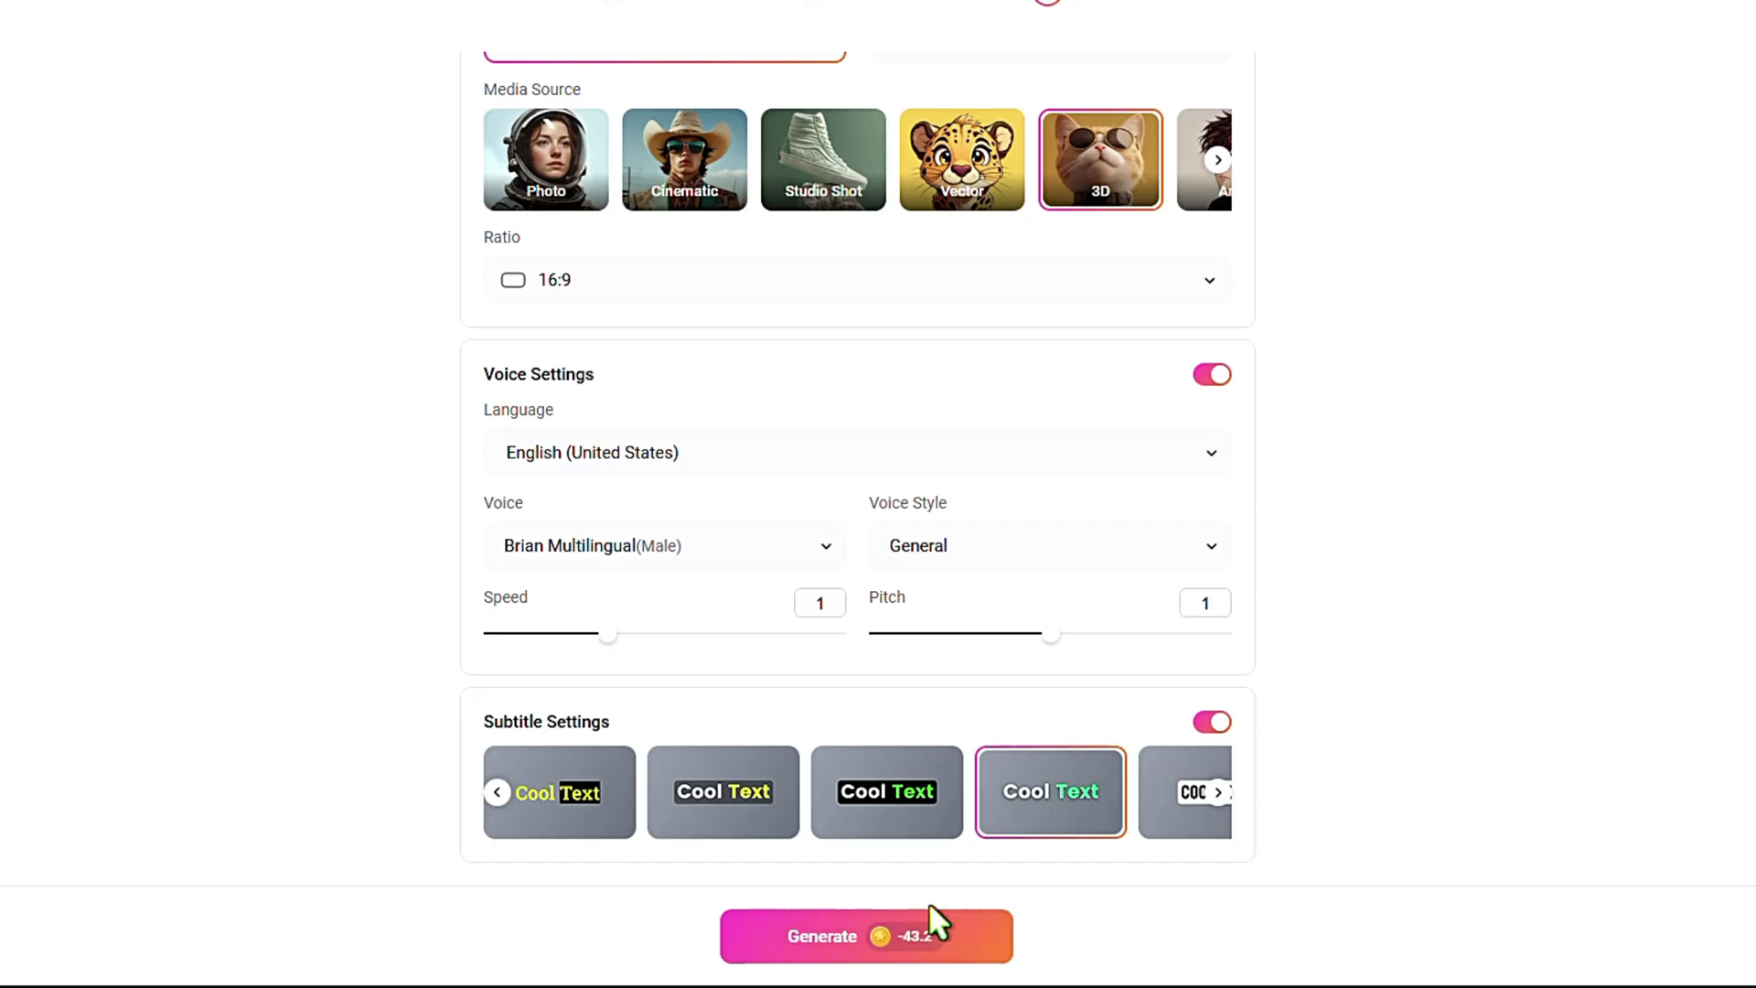
Step: Generate the bunny story video and review its Text, Subtitles, Music and Effects panels
{"action": "left_click", "coordinate": [863, 950]}
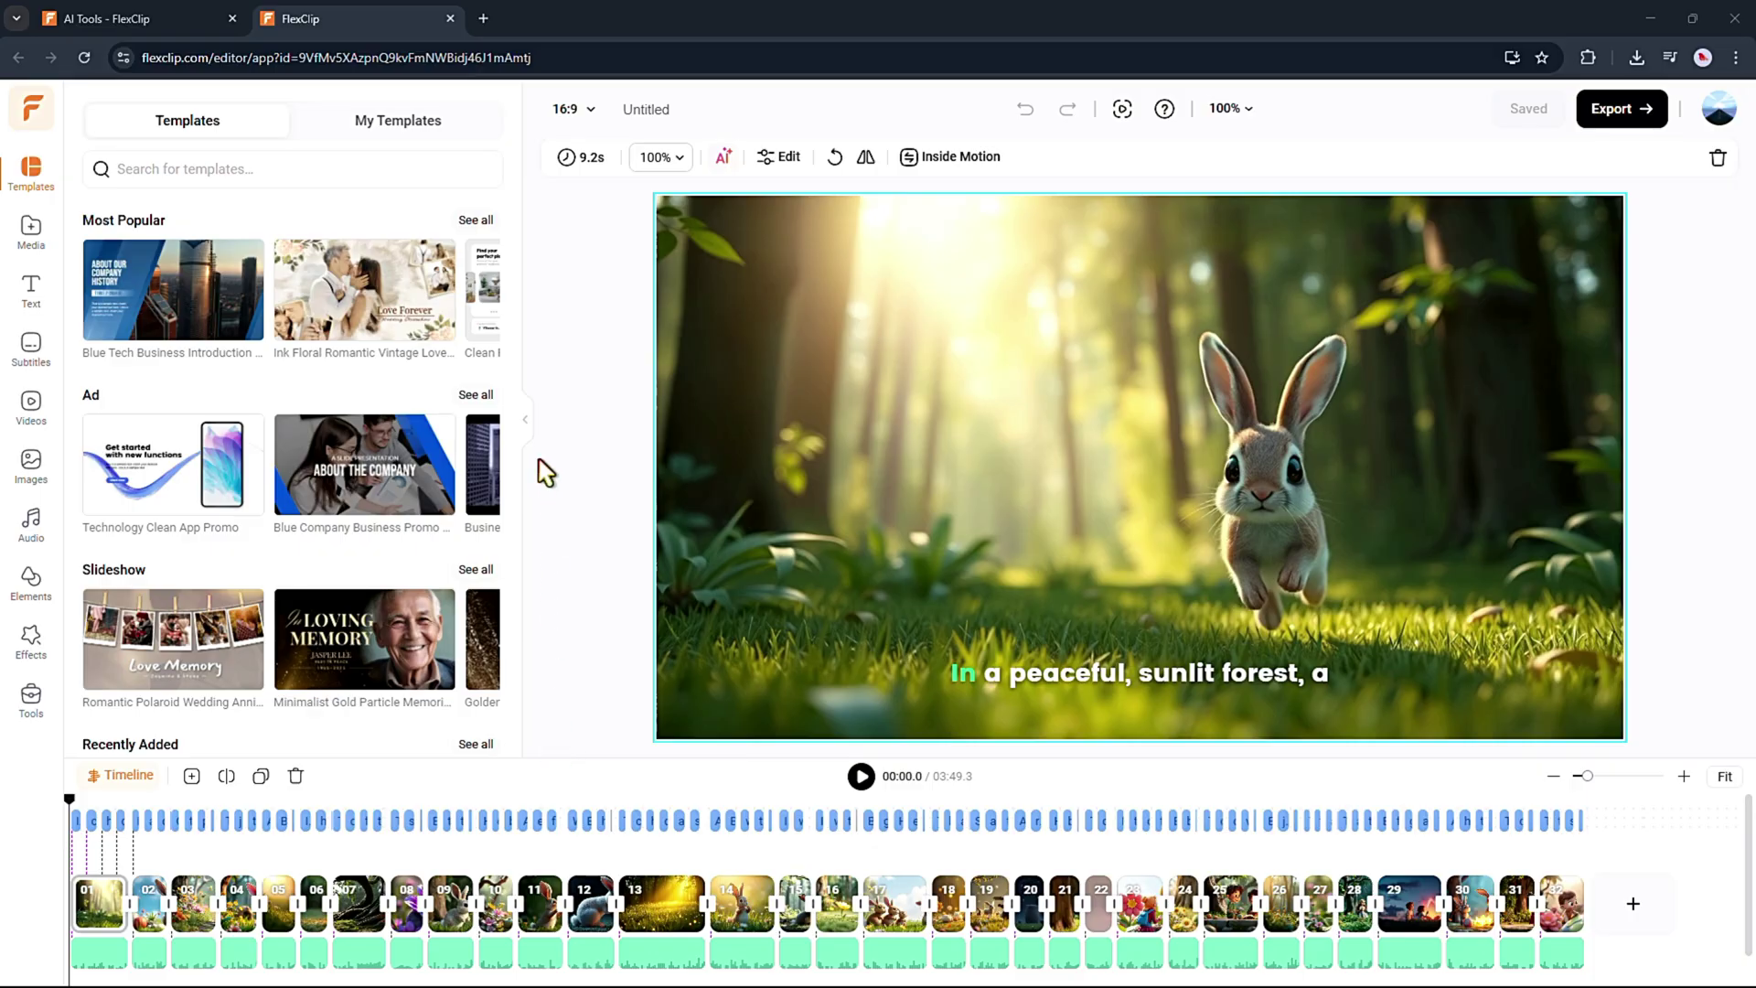
{"action": "left_click", "coordinate": [525, 419]}
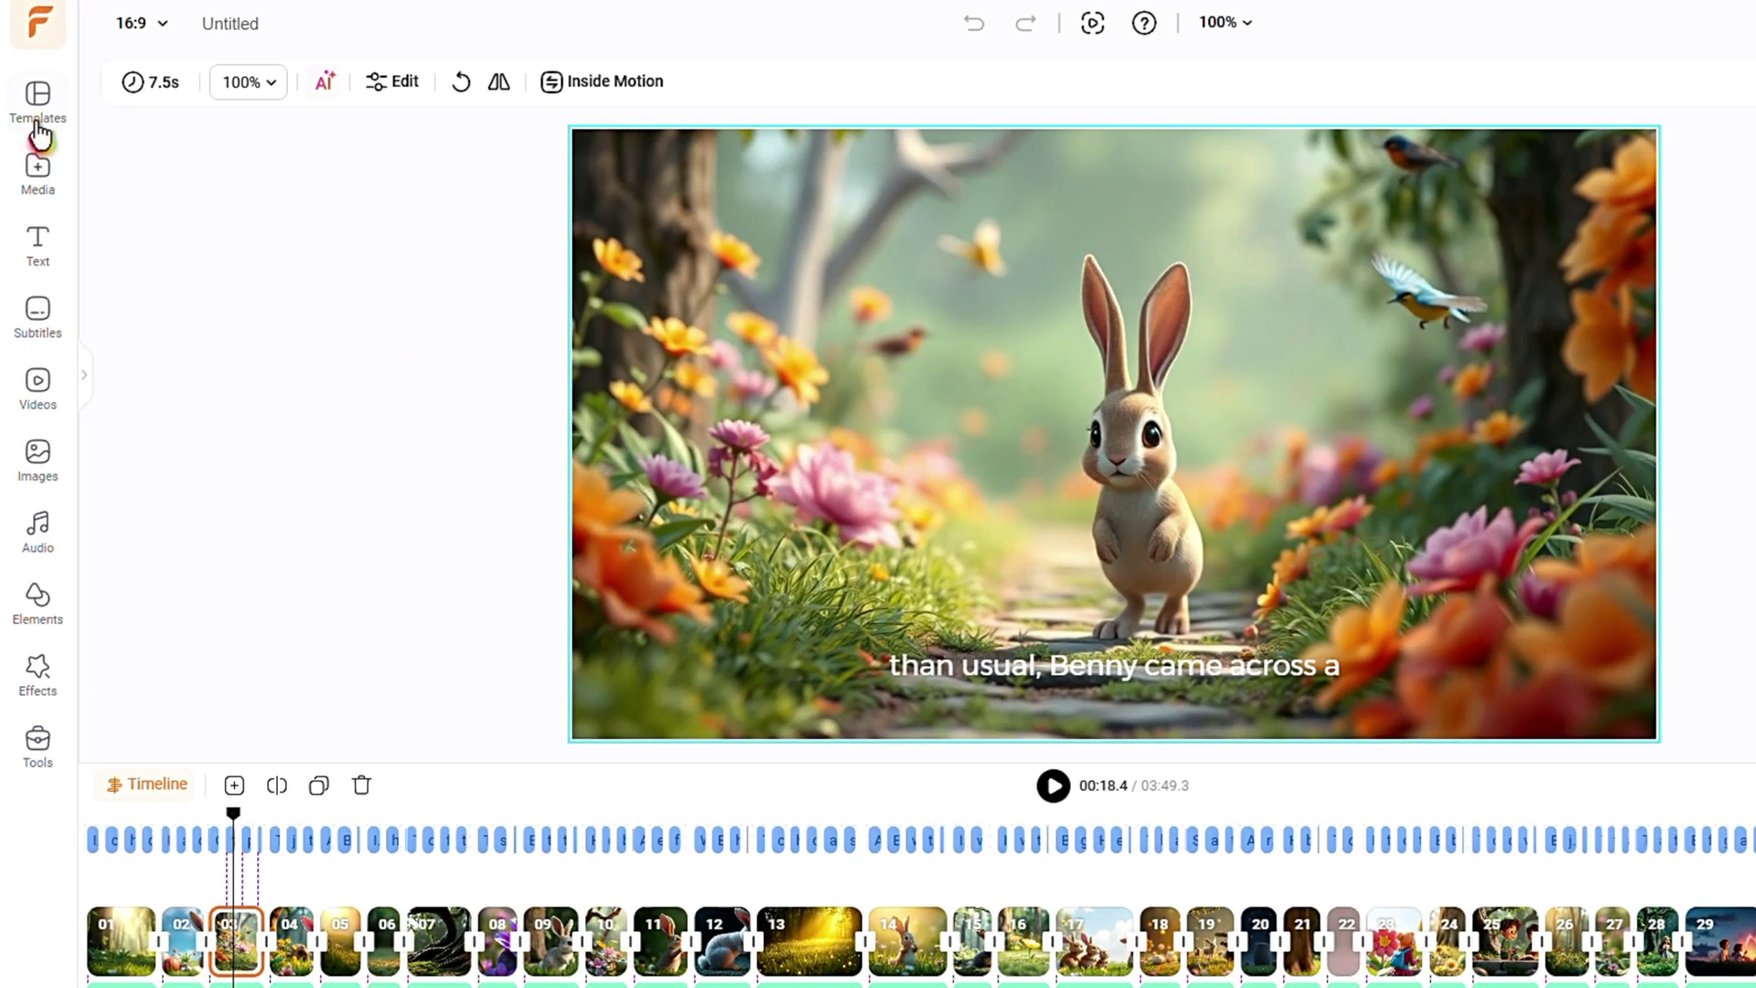
{"action": "left_click", "coordinate": [44, 251]}
{"action": "left_click", "coordinate": [41, 321]}
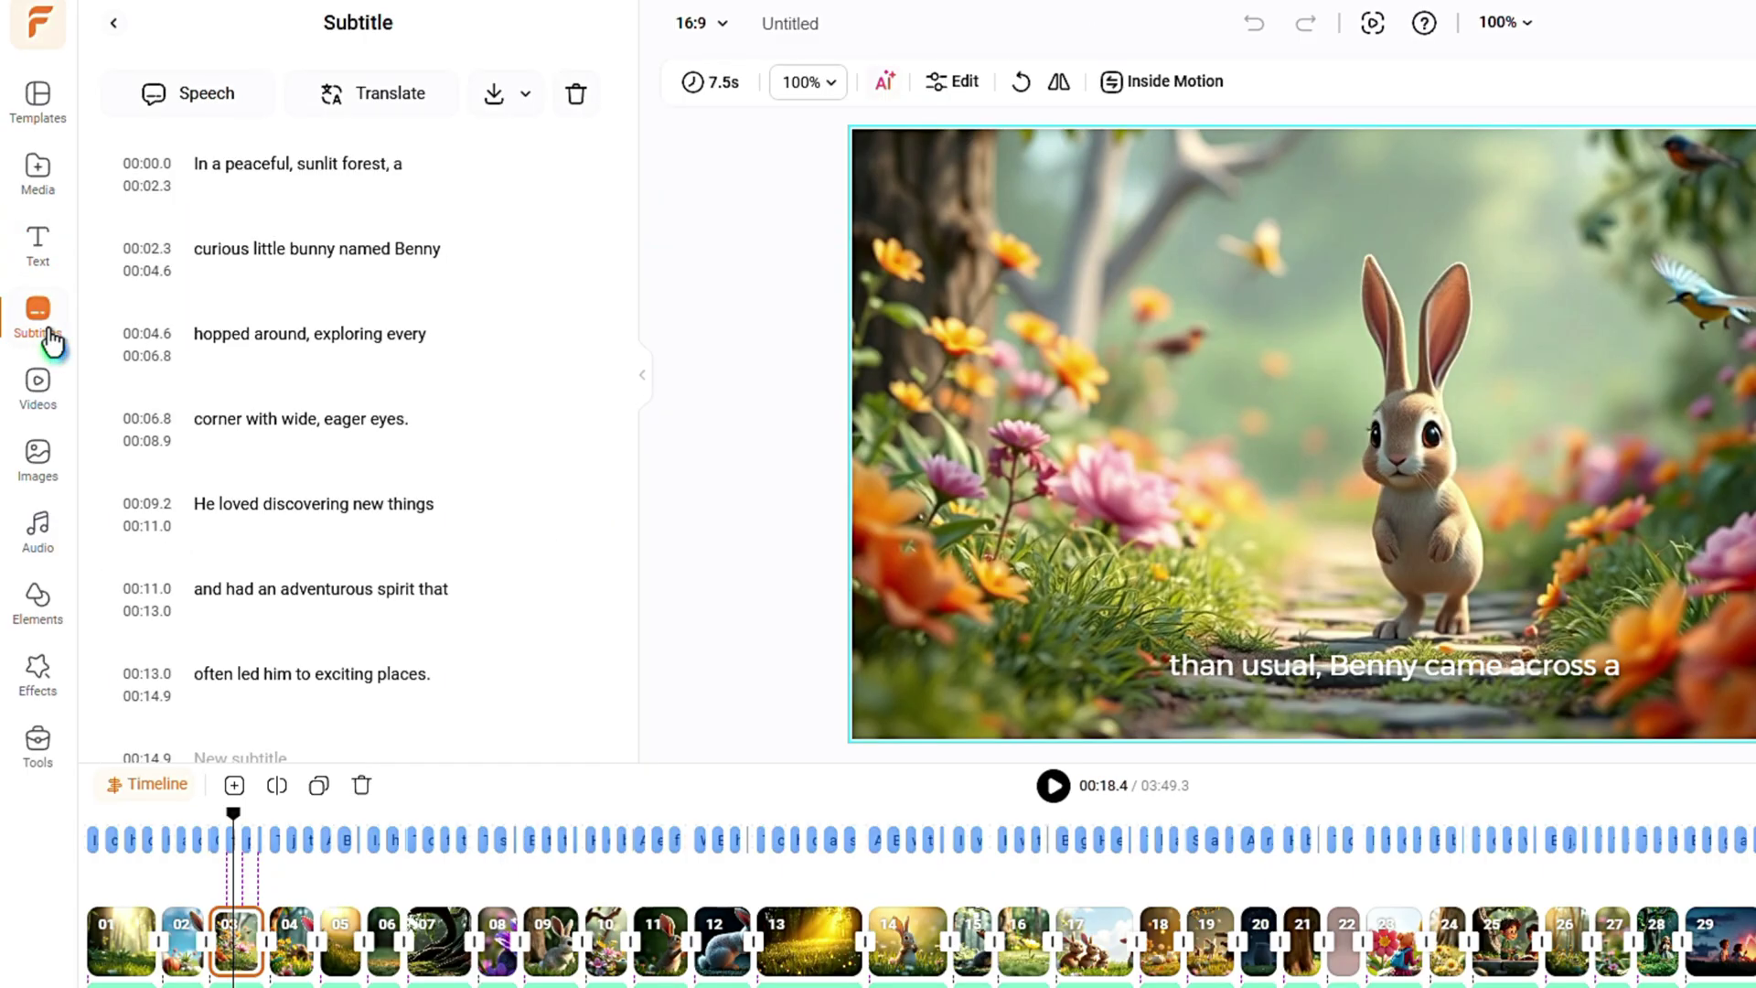
{"action": "left_click", "coordinate": [41, 540]}
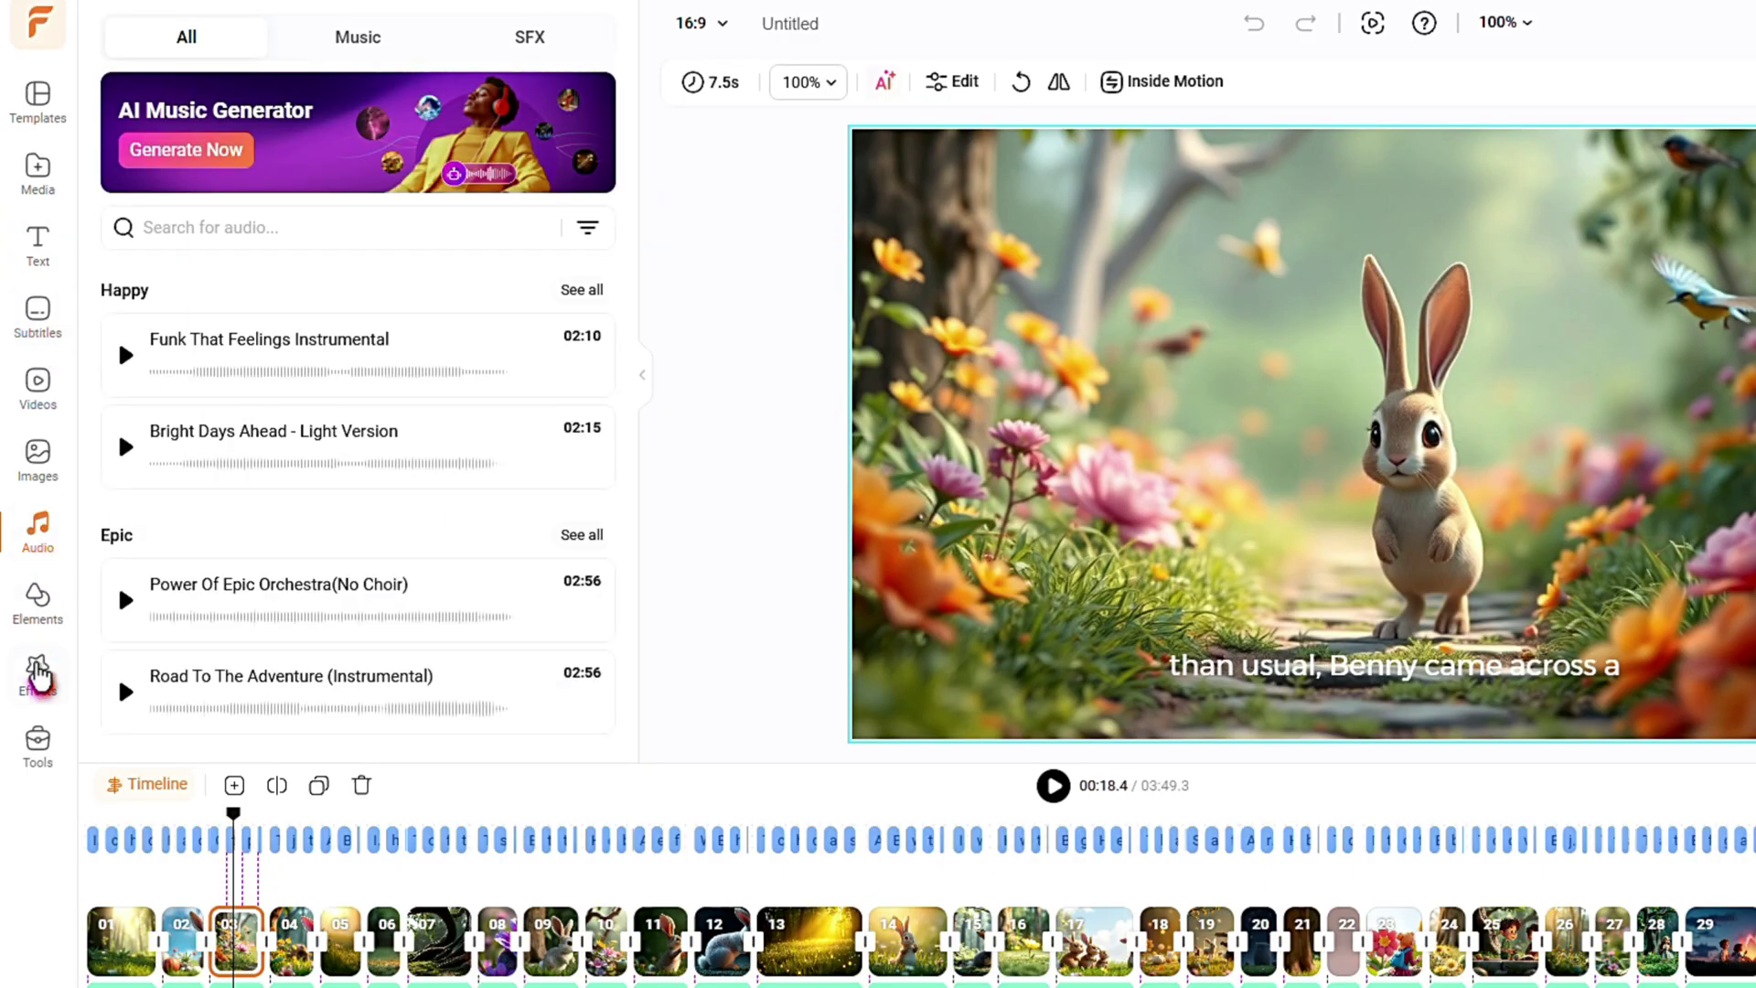
{"action": "left_click", "coordinate": [39, 675]}
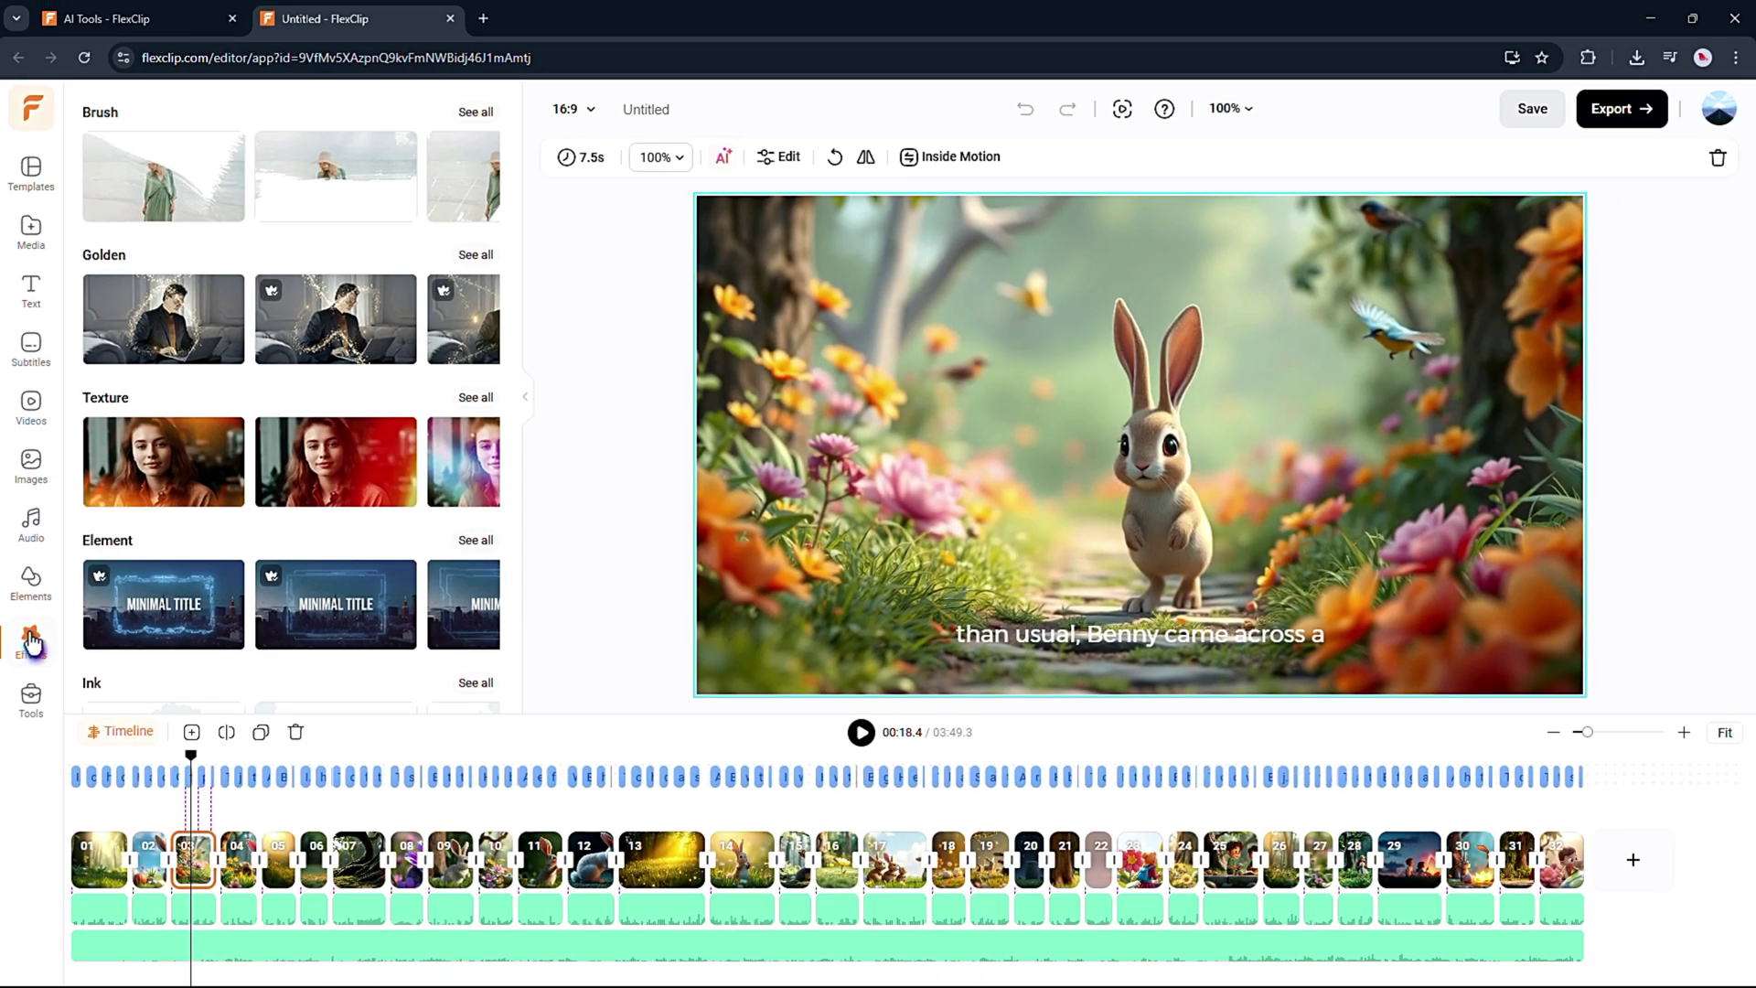
{"action": "left_click", "coordinate": [128, 18]}
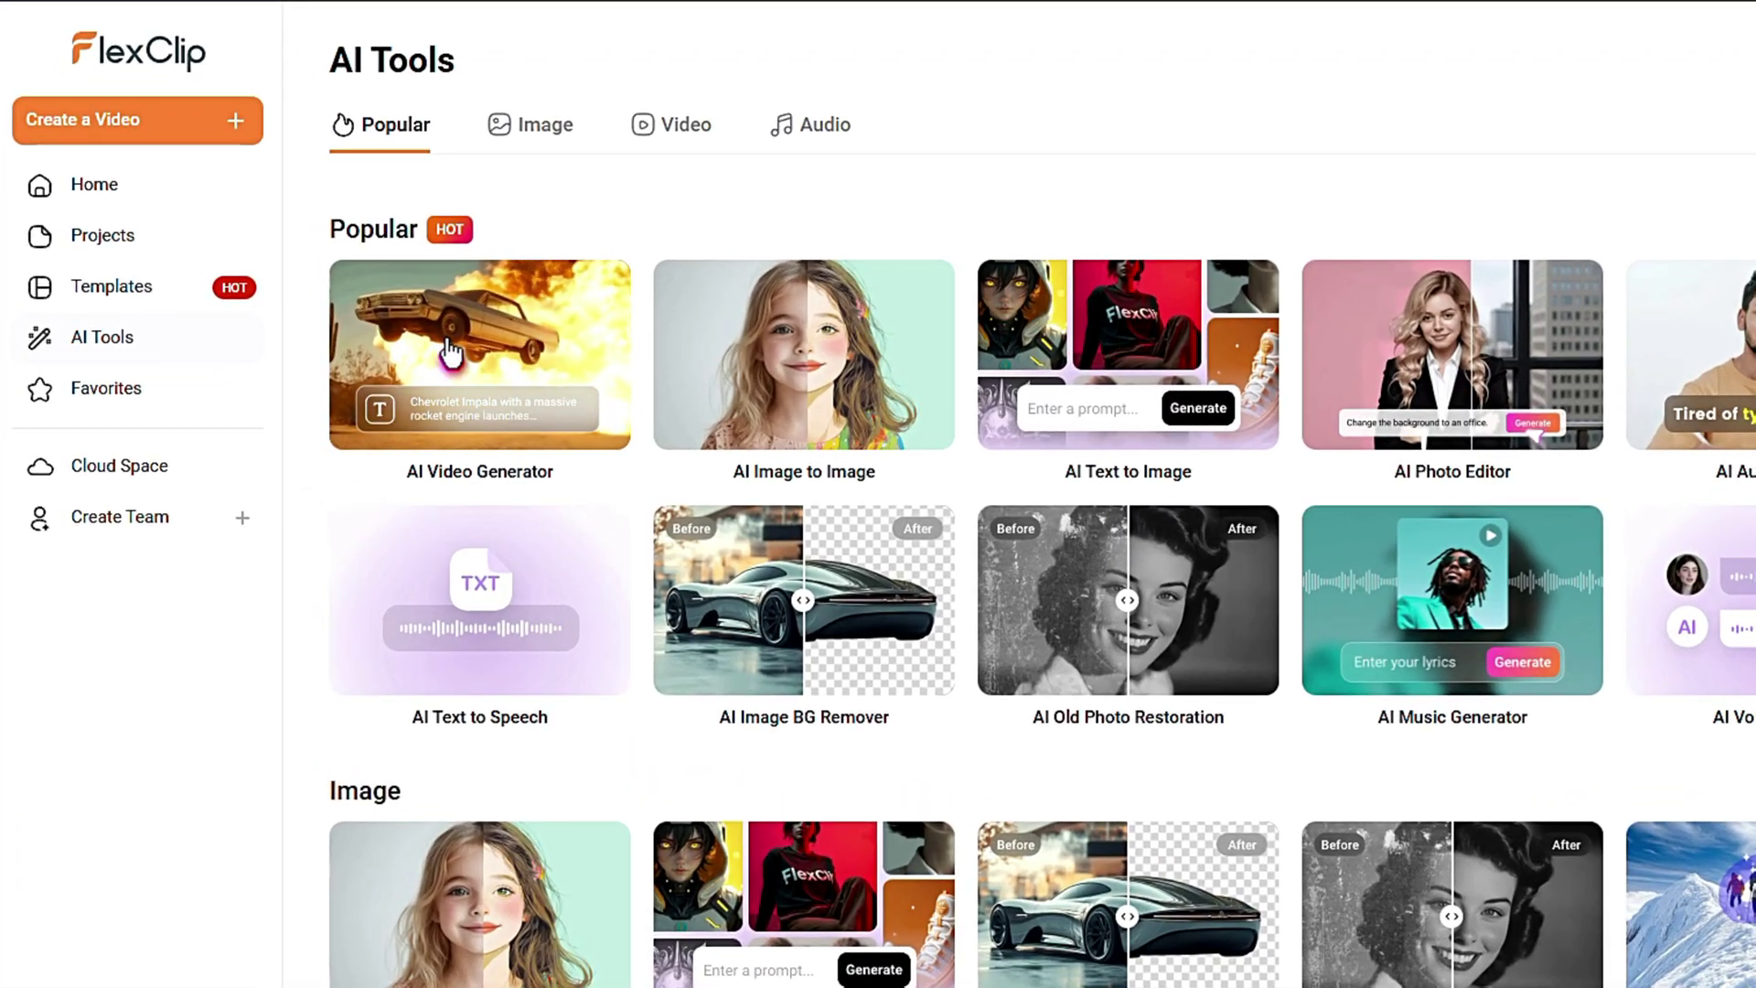
Step: Animate the bunny PNG with Minimax Hailuo 01-director using the sunny flower-field hopping prompt
{"action": "left_click", "coordinate": [555, 291]}
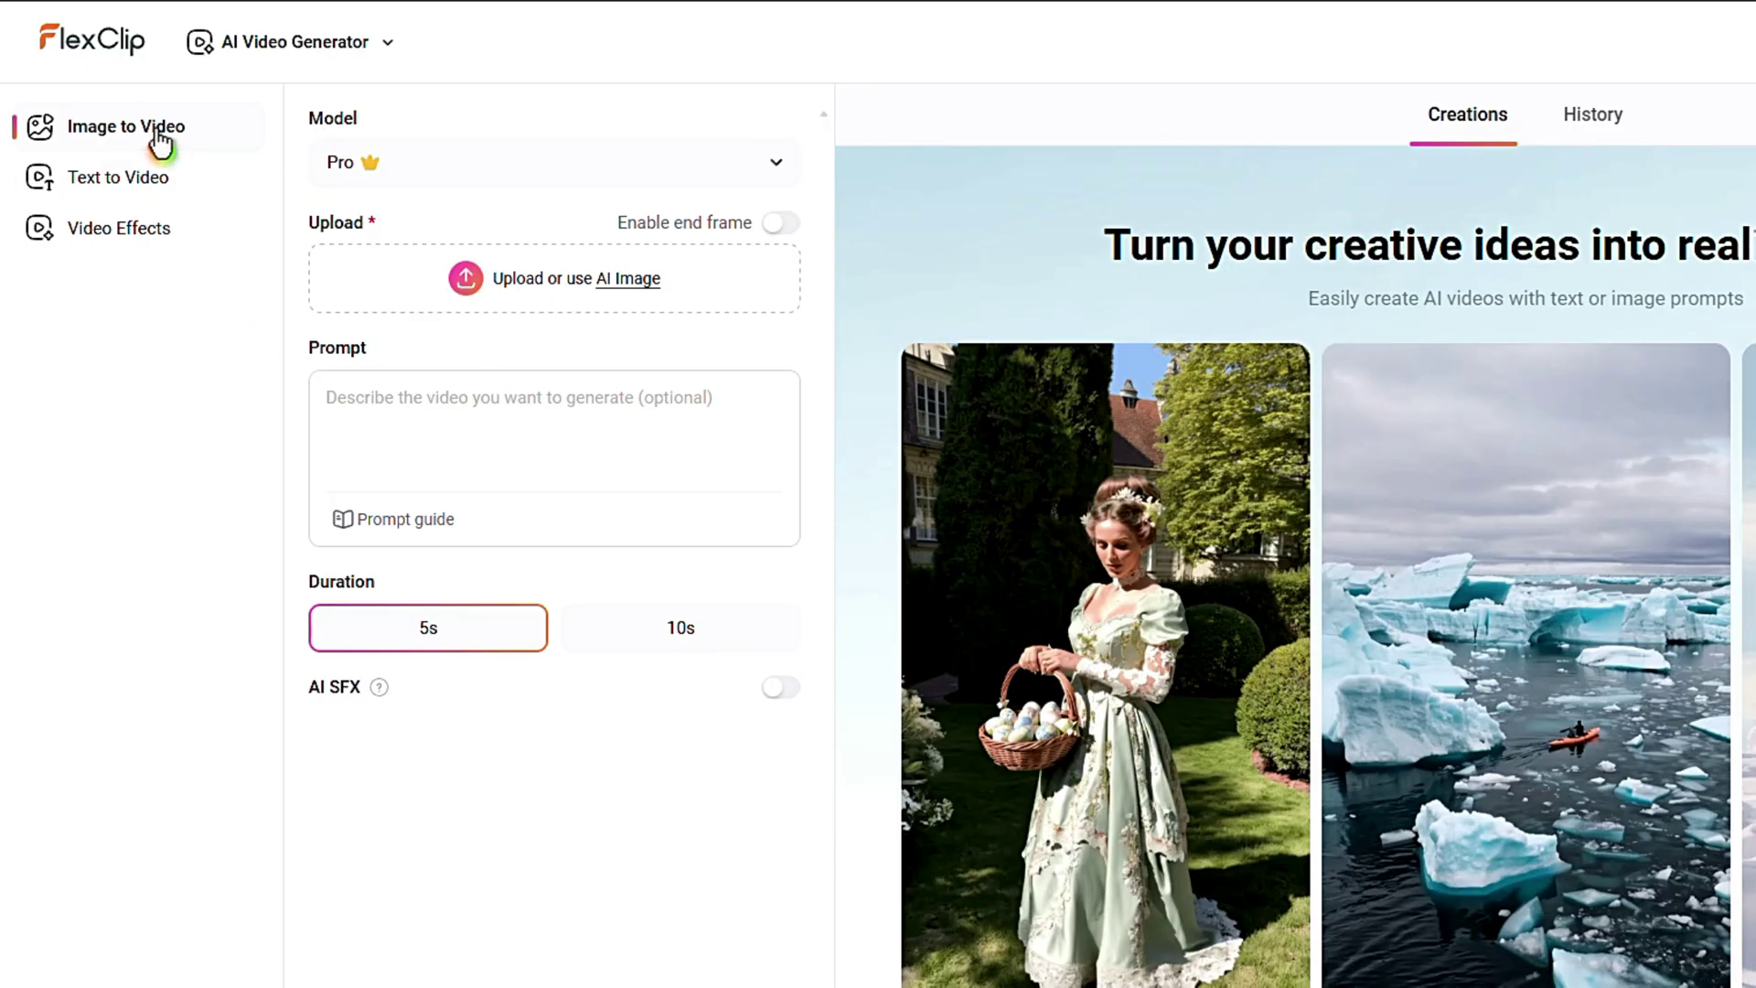
{"action": "left_click", "coordinate": [524, 165]}
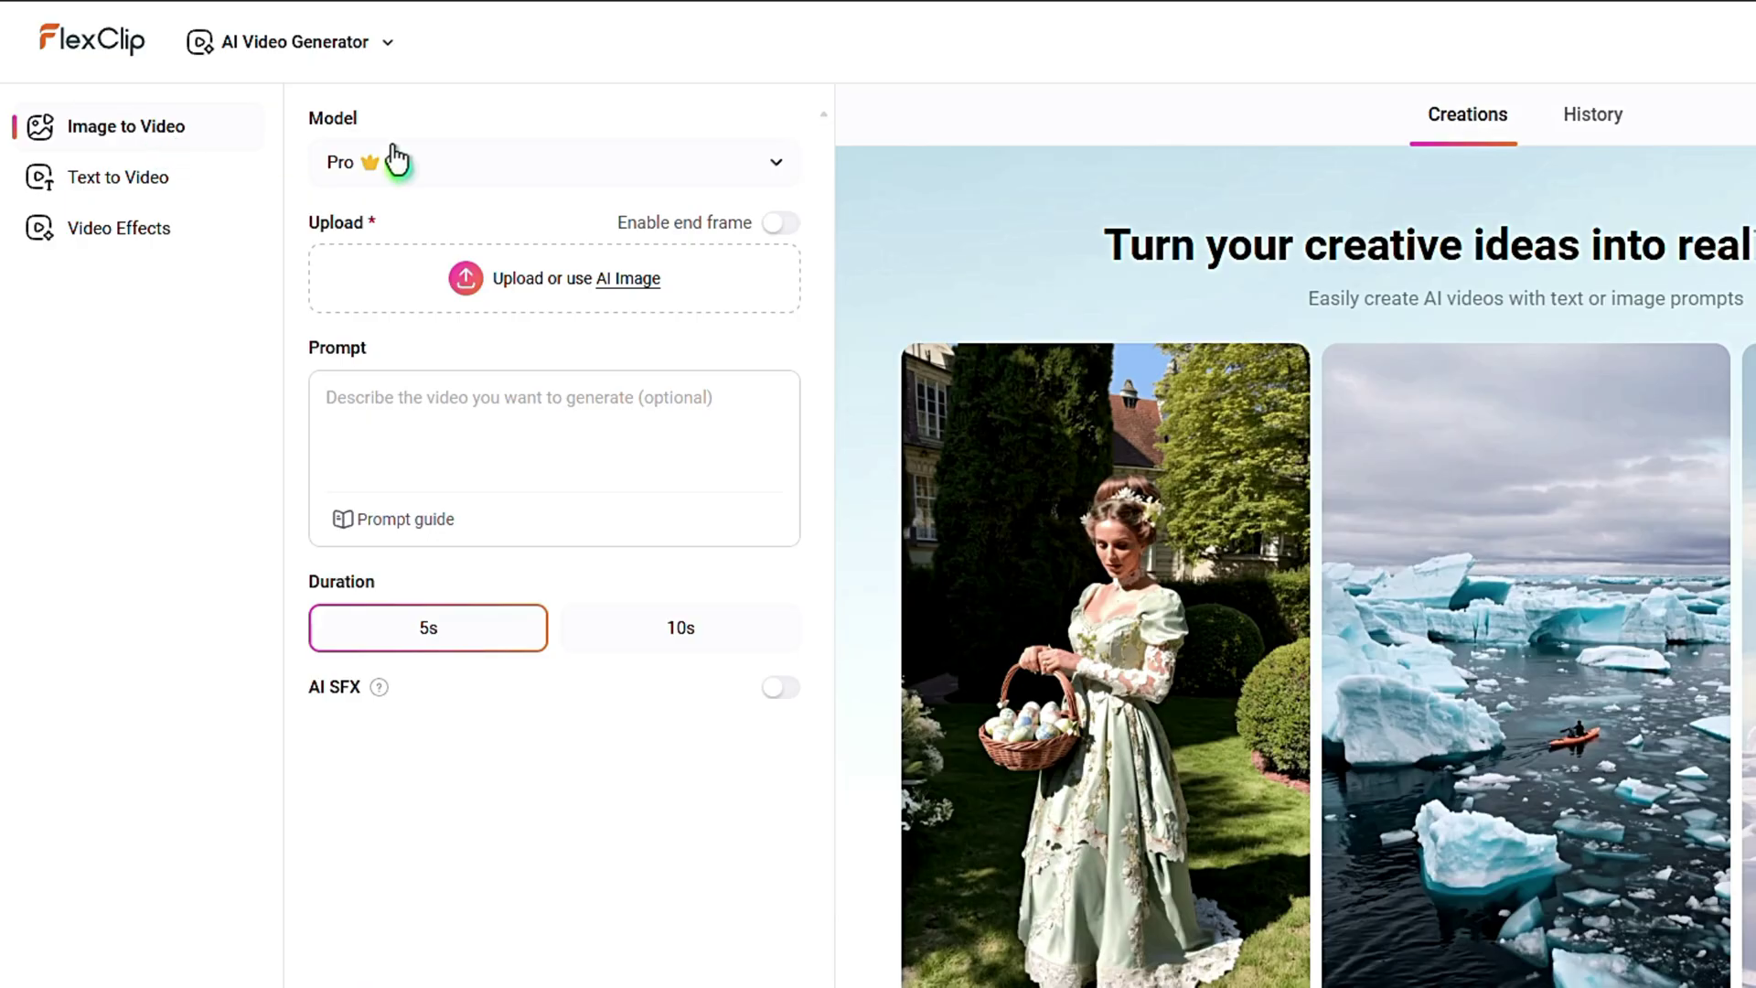
{"action": "left_click", "coordinate": [392, 161]}
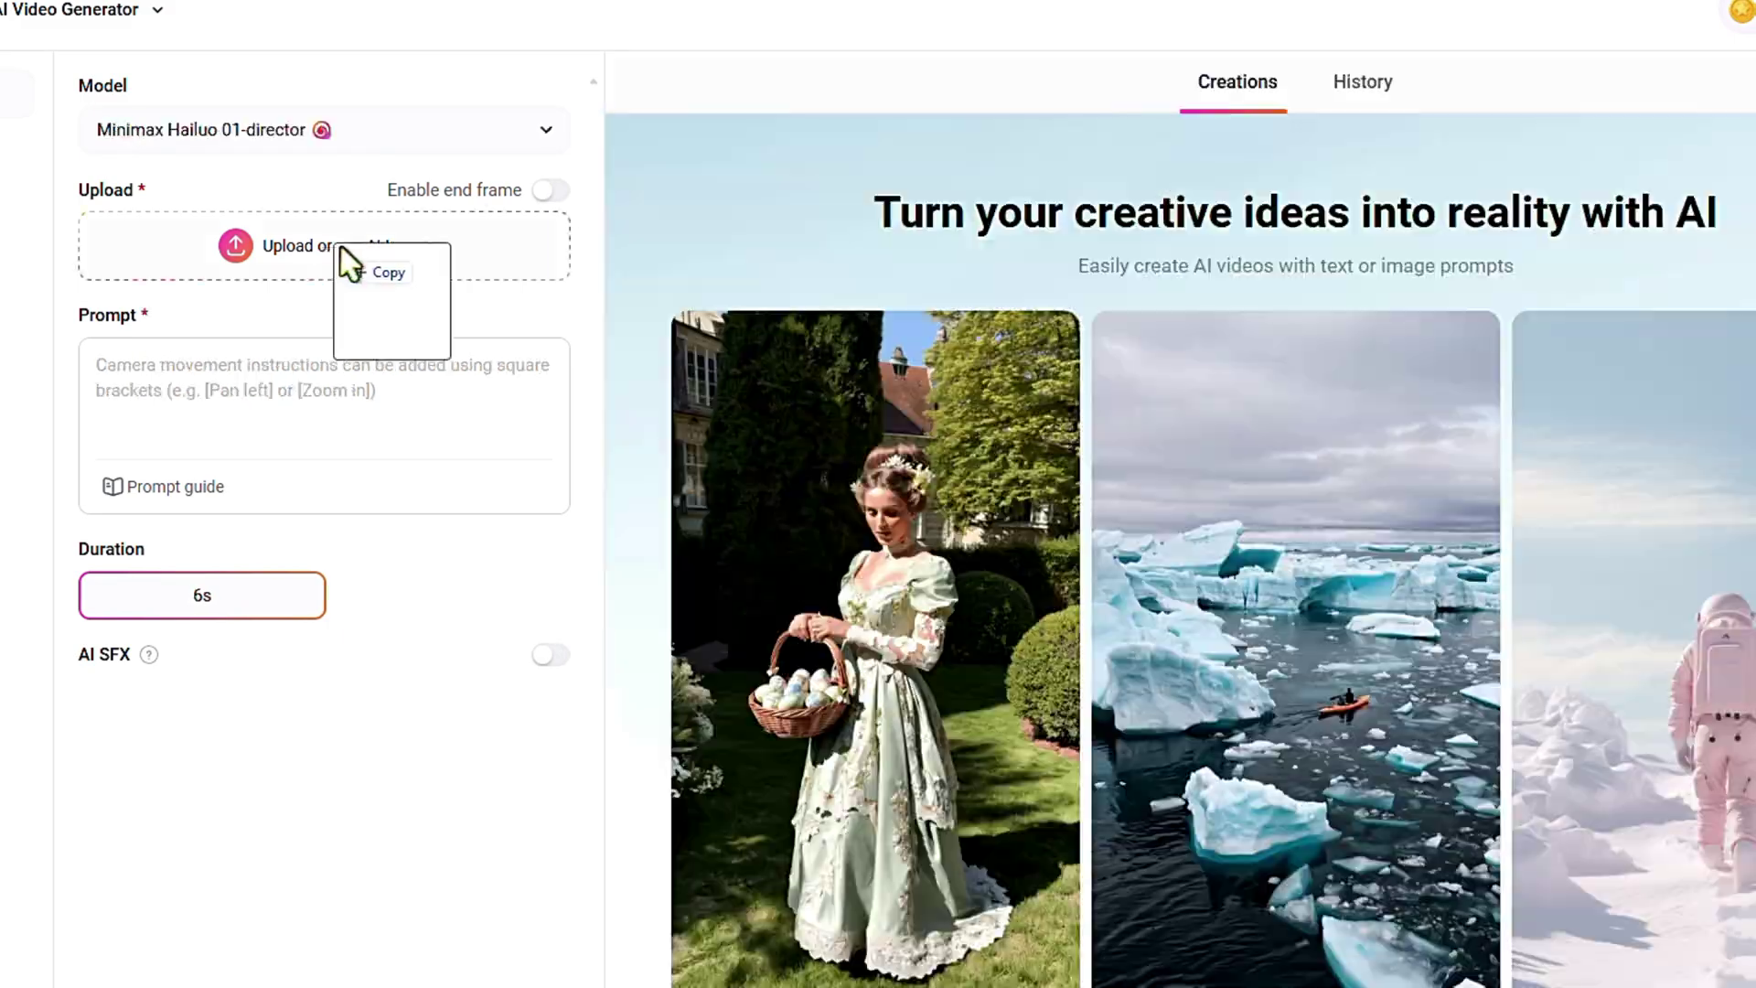
{"action": "left_click_drag", "start_coordinate": [343, 262], "coordinate": [351, 249]}
{"action": "left_click", "coordinate": [277, 370]}
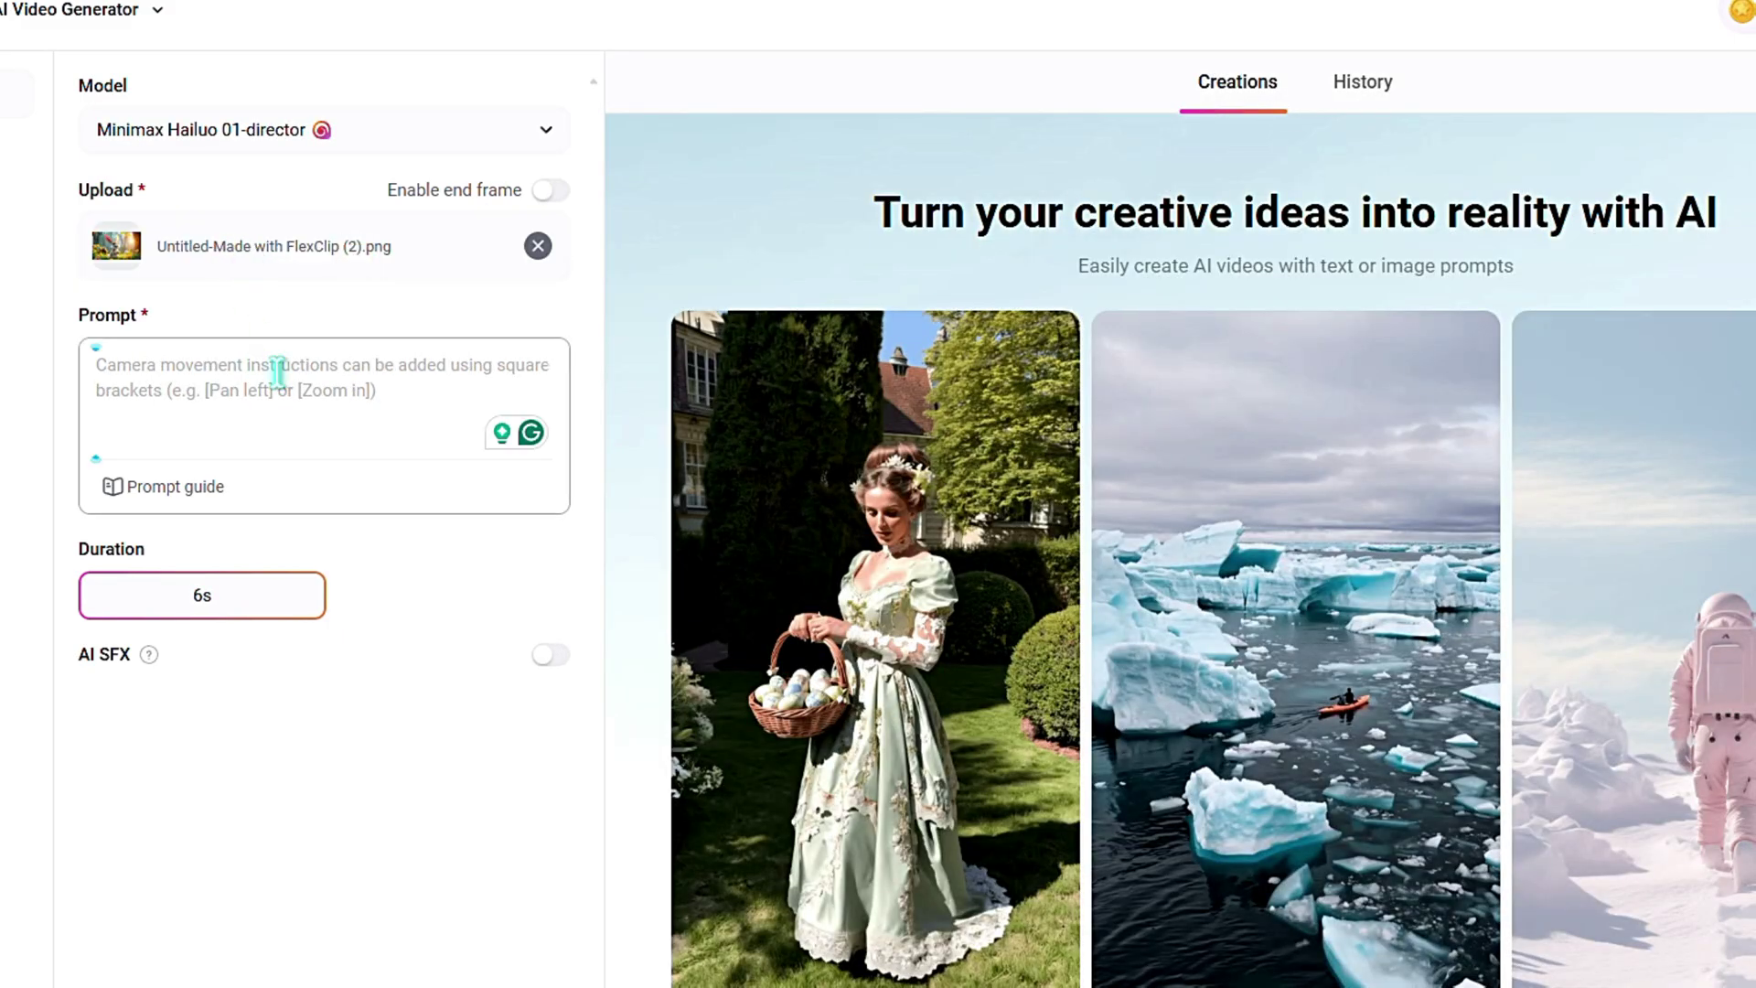
{"action": "type", "text": "Happy bunny hopping through a flower field, ears bouncing with joy, in a bright forest clearing (smooth pan forward + warm golden sunlight + vibrant 3D animation style)"}
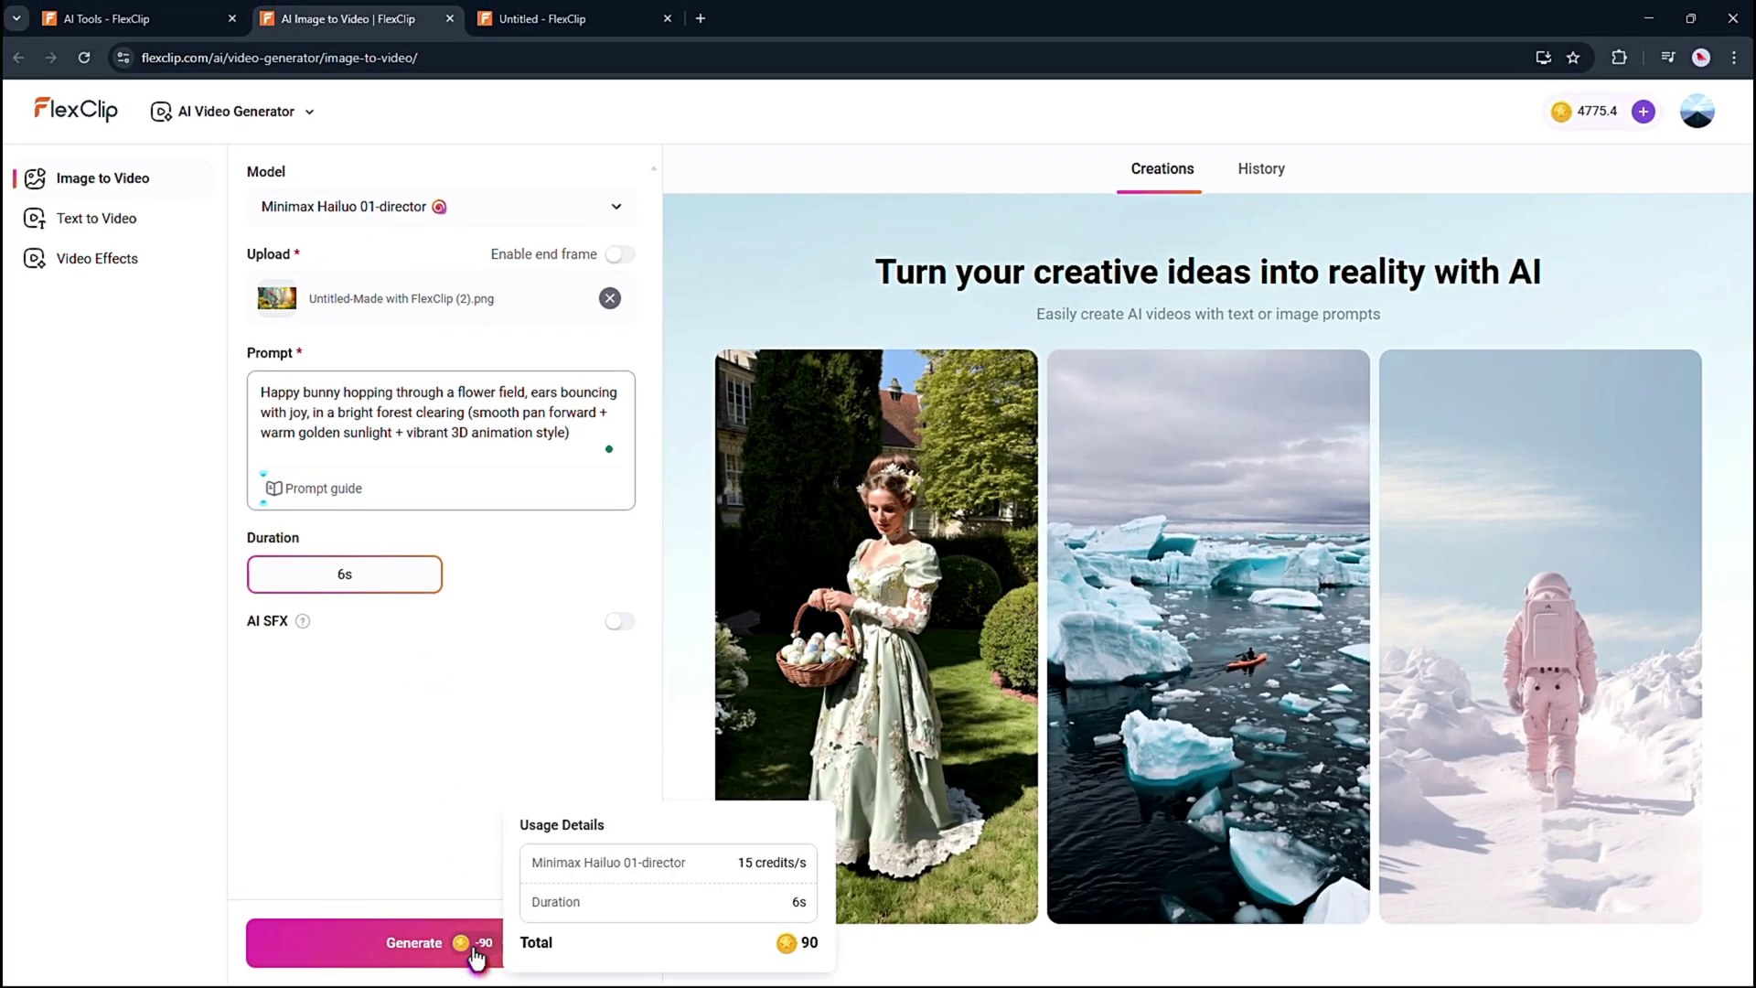
{"action": "left_click", "coordinate": [377, 954]}
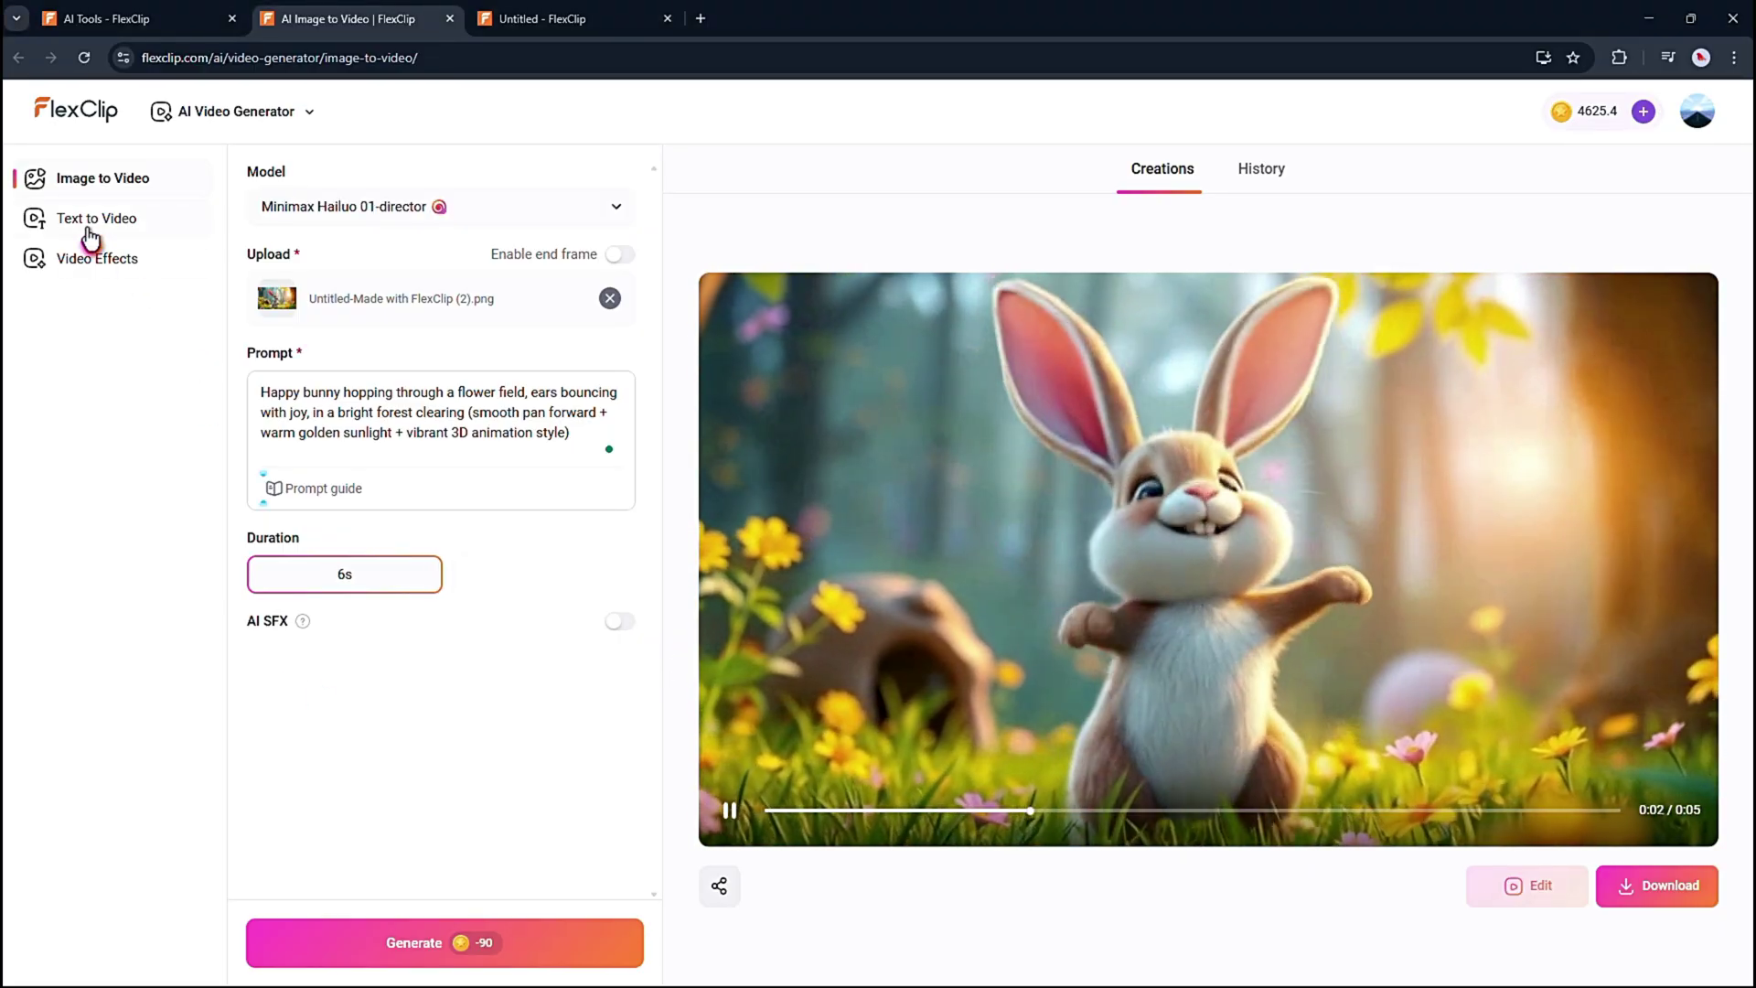
Step: Generate a Text to Video clip from the pasted bunny-and-glowing-butterfly prompt
{"action": "left_click", "coordinate": [89, 234]}
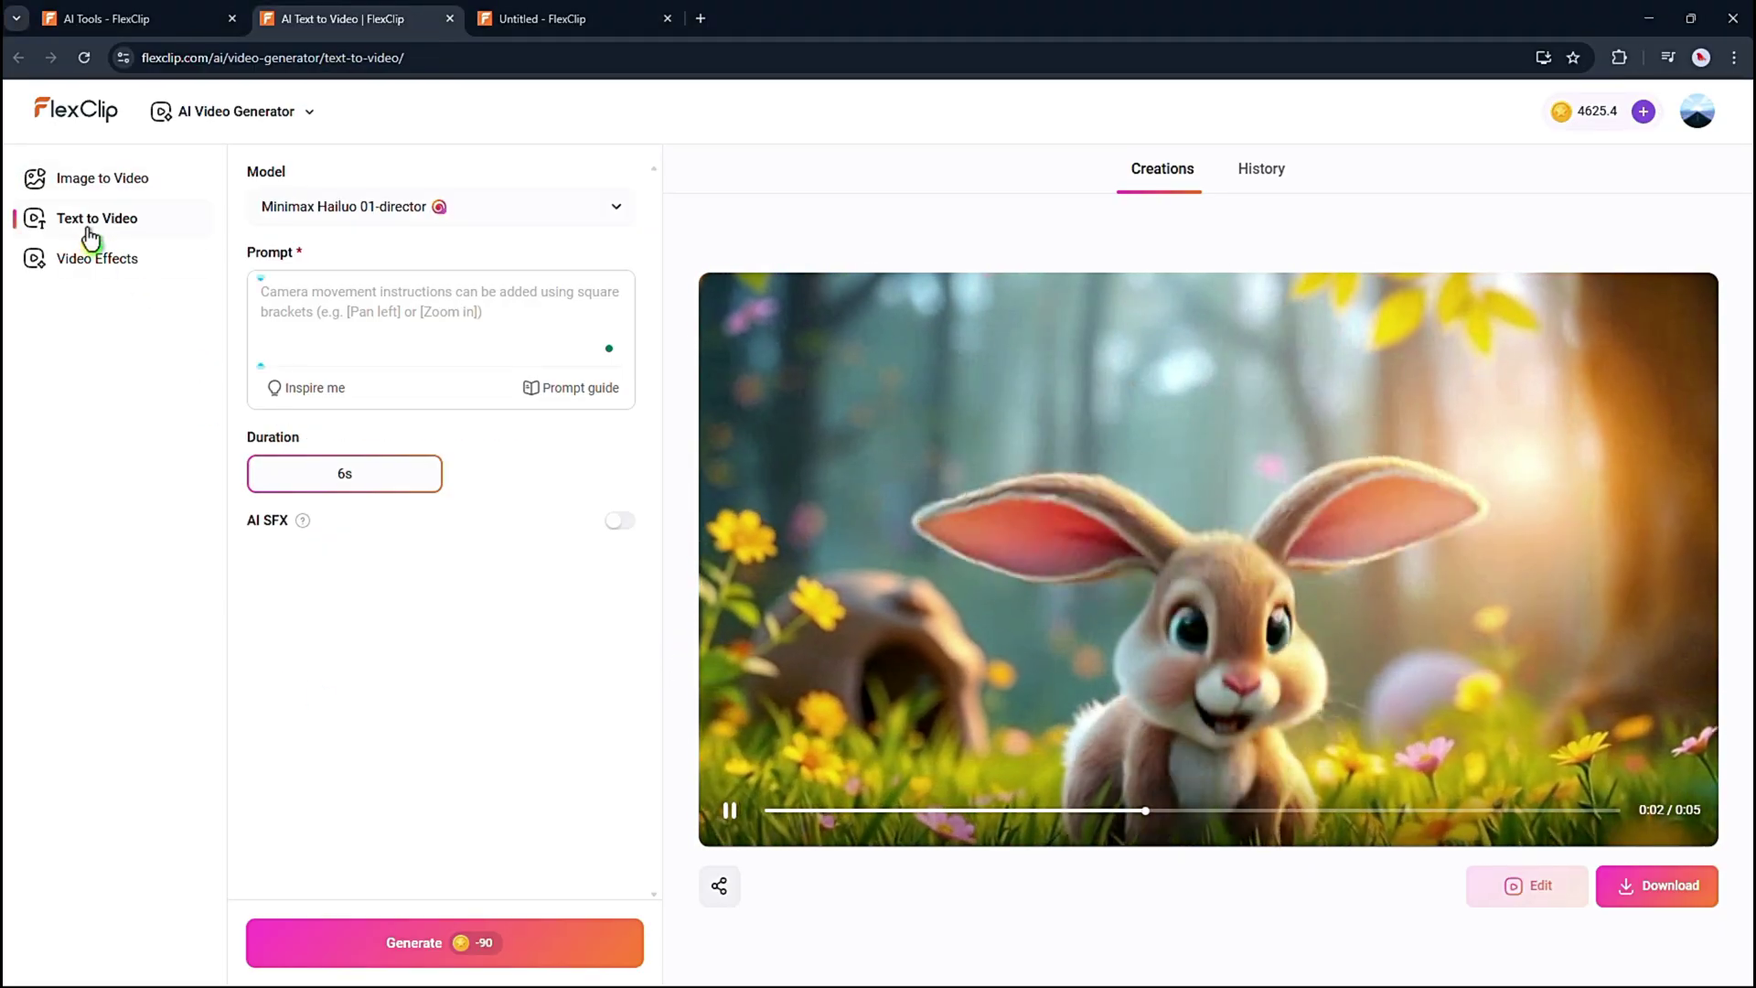
{"action": "right_click", "coordinate": [293, 293]}
{"action": "left_click", "coordinate": [329, 467]}
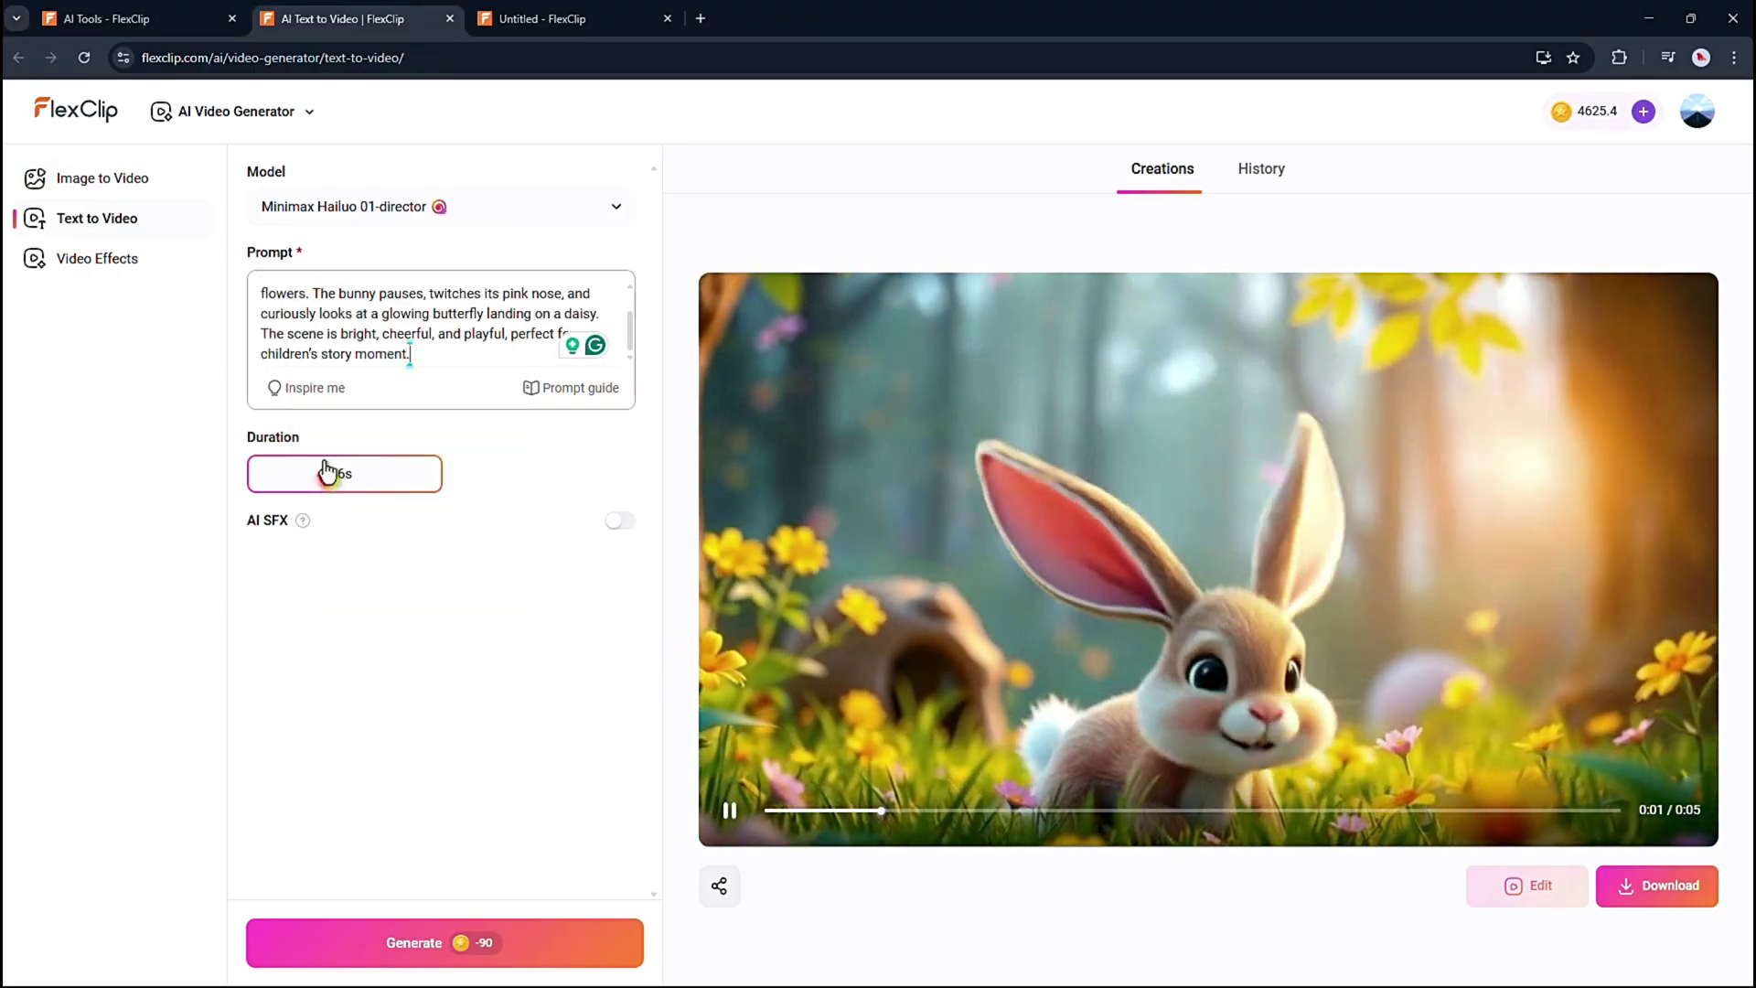
{"action": "left_click", "coordinate": [353, 943]}
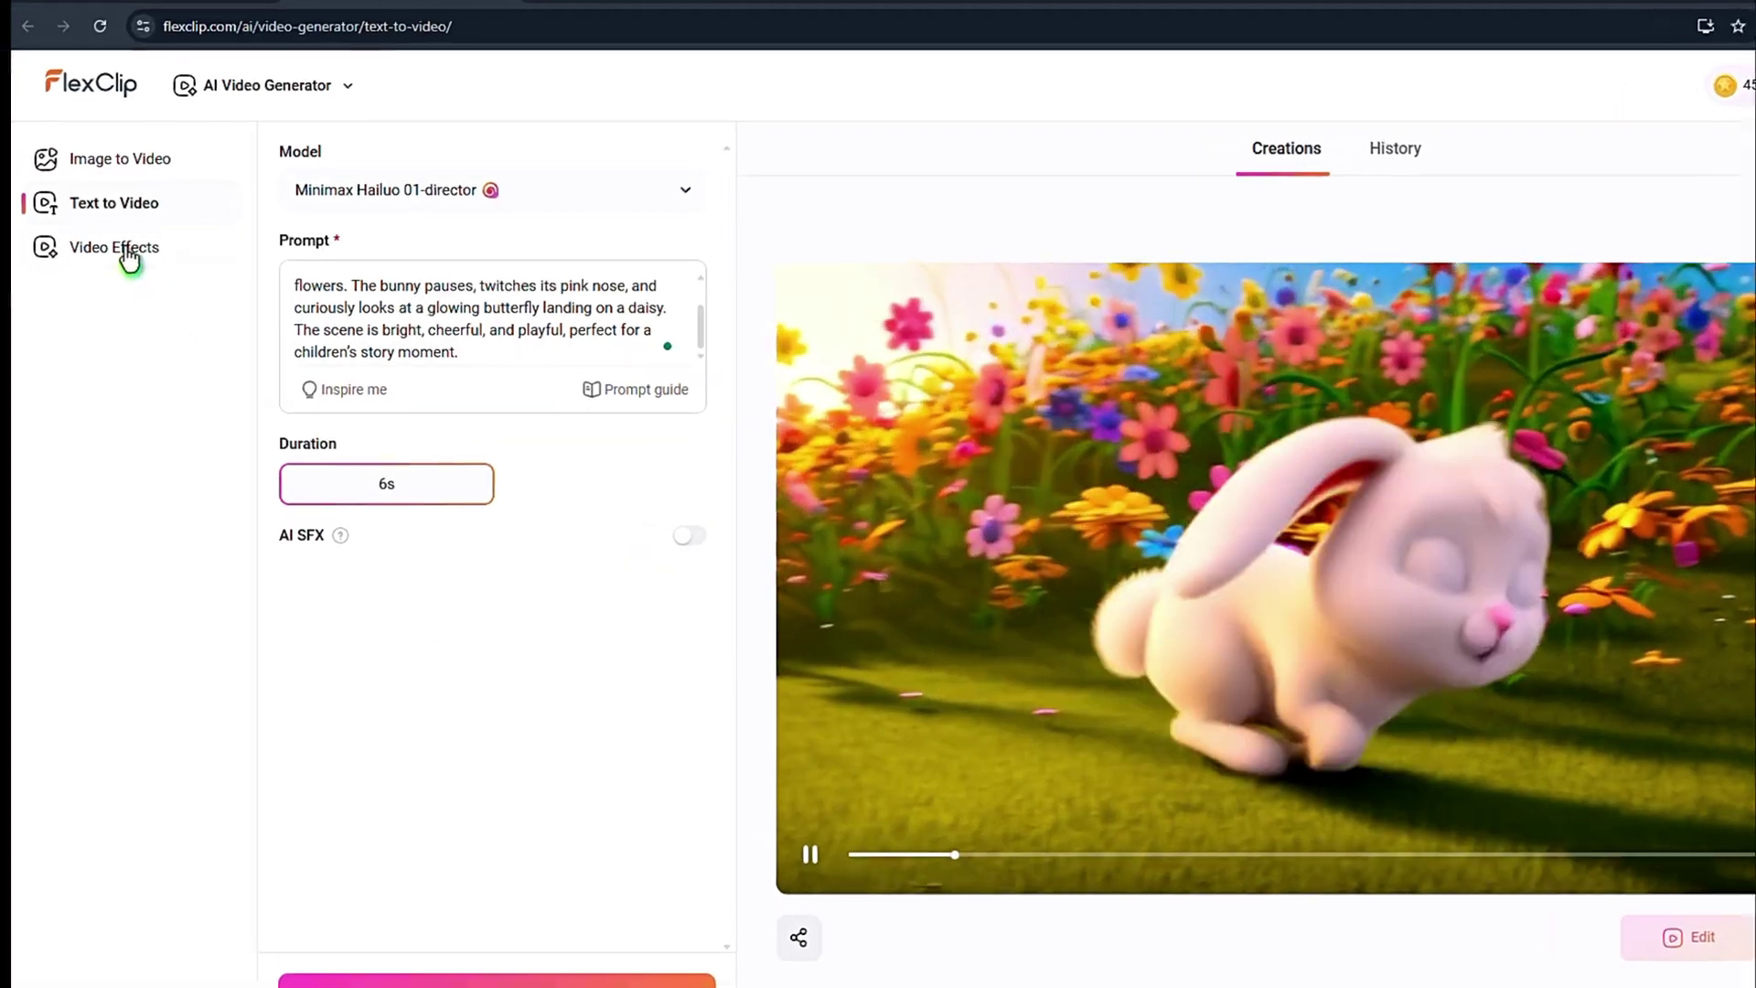
Step: Browse the preset Video Effects templates such as Squish and Muscle
{"action": "left_click", "coordinate": [102, 260]}
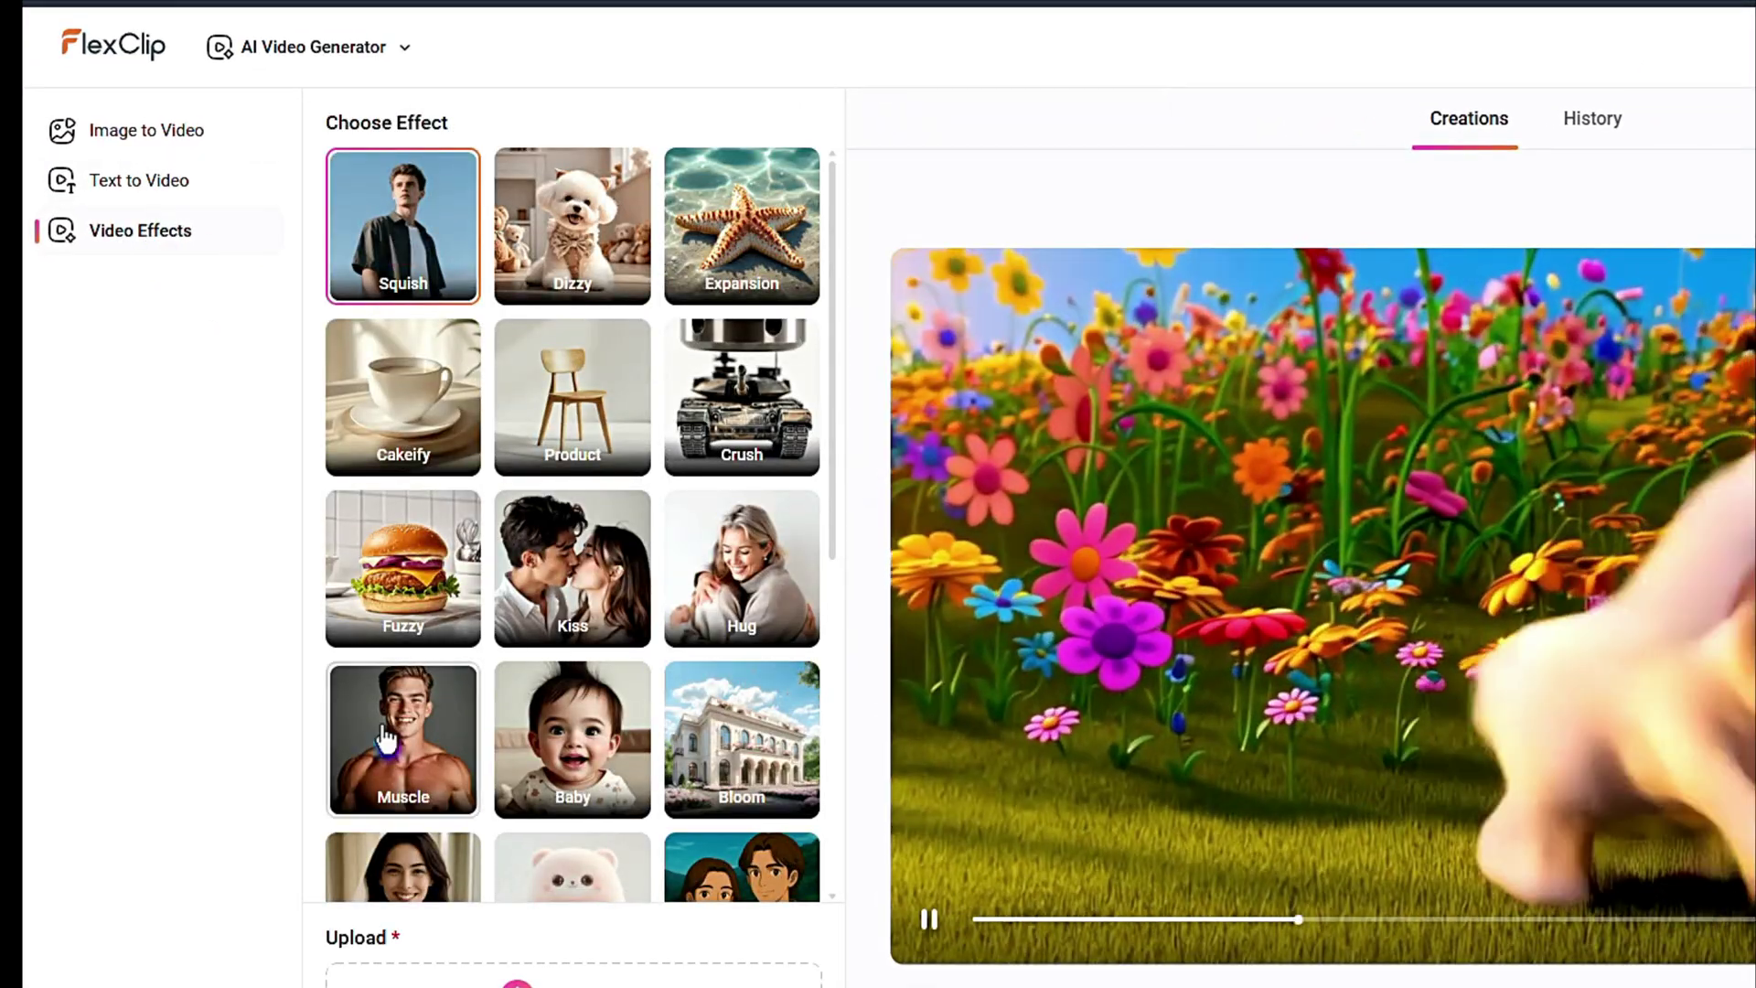
{"action": "mouse_move", "coordinate": [384, 764]}
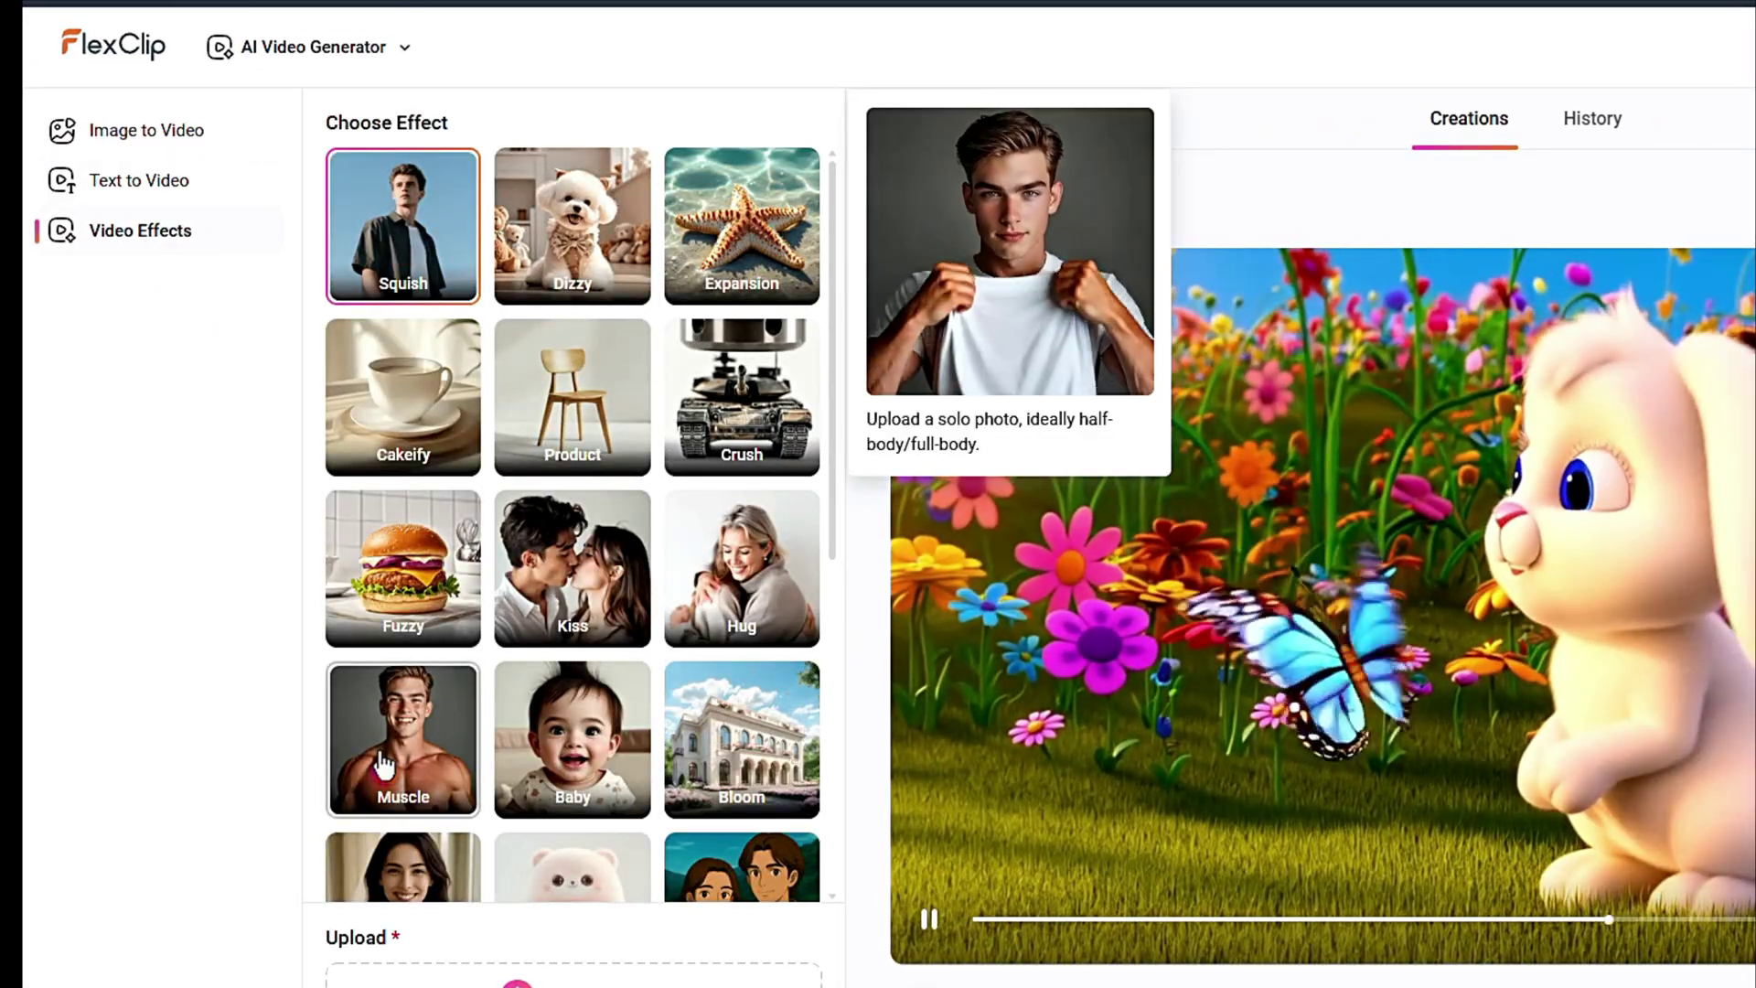